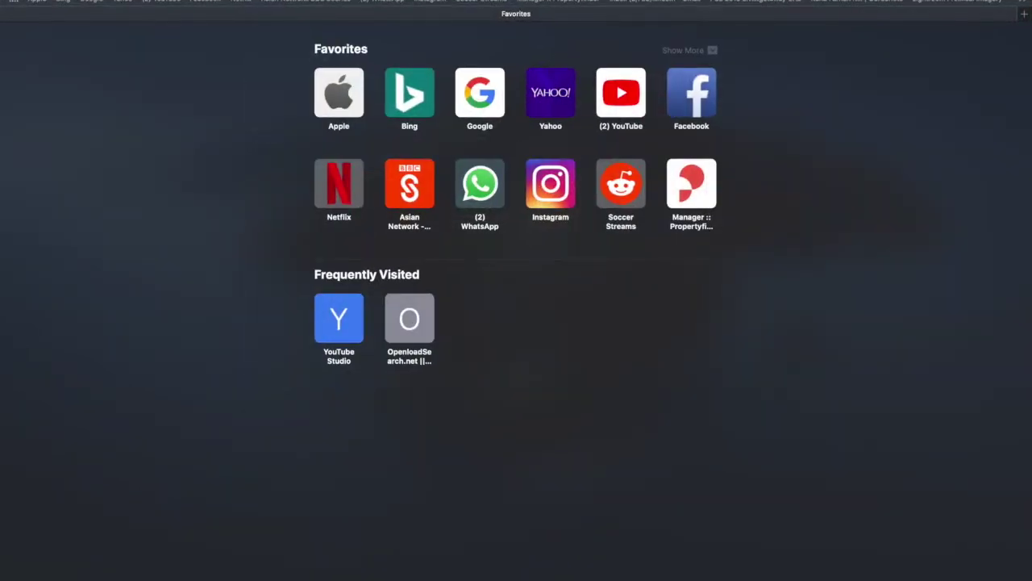
Open canva.com and search for the YouTube Thumbnail design type.
text(ca)
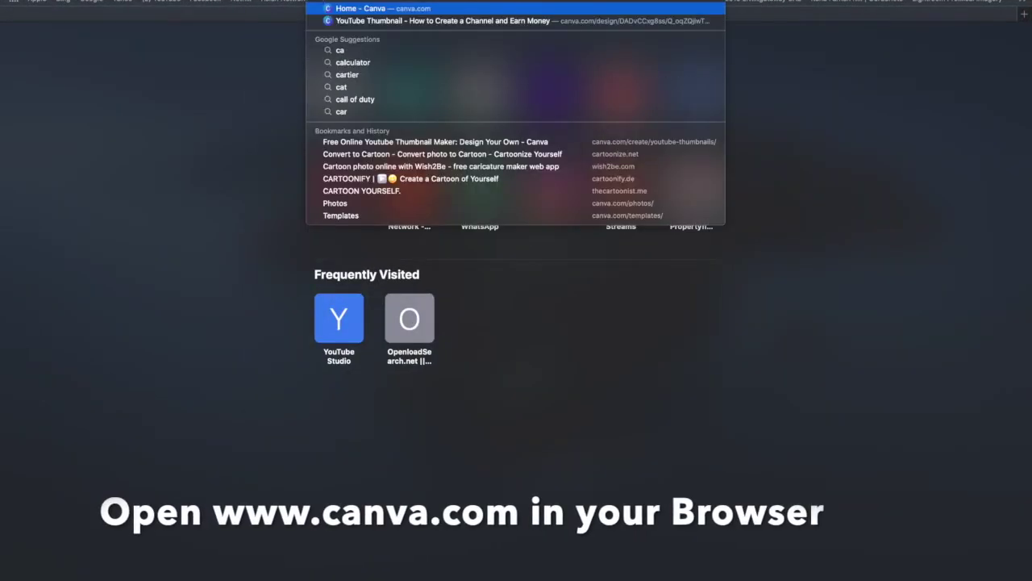
text(n)
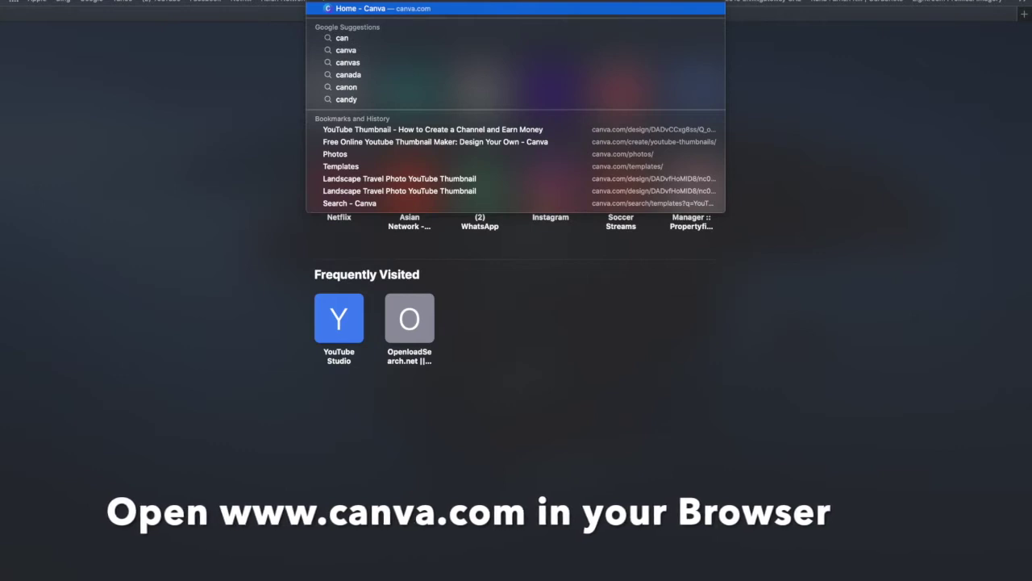
click(368, 8)
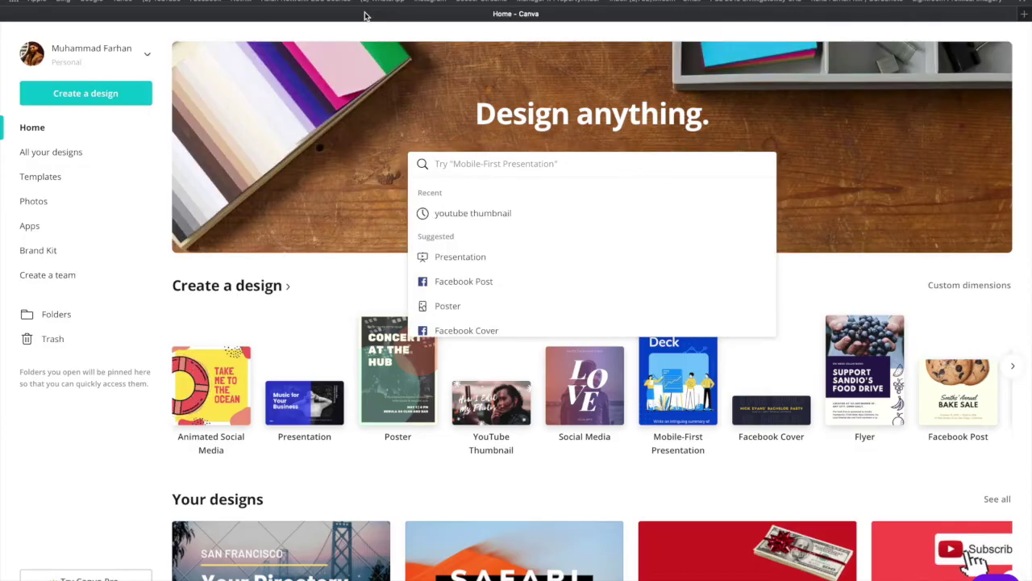
text(youtube)
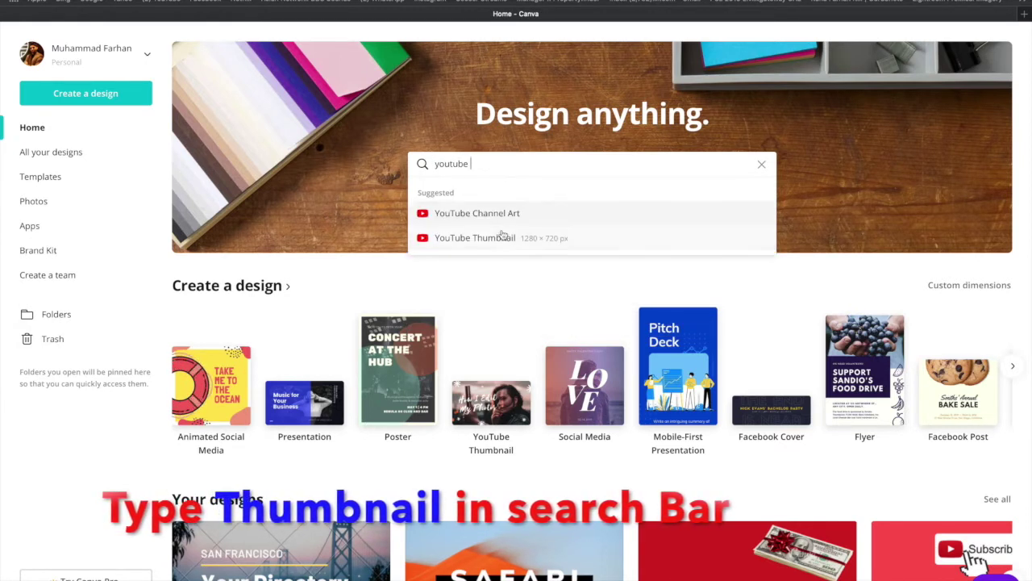
click(500, 241)
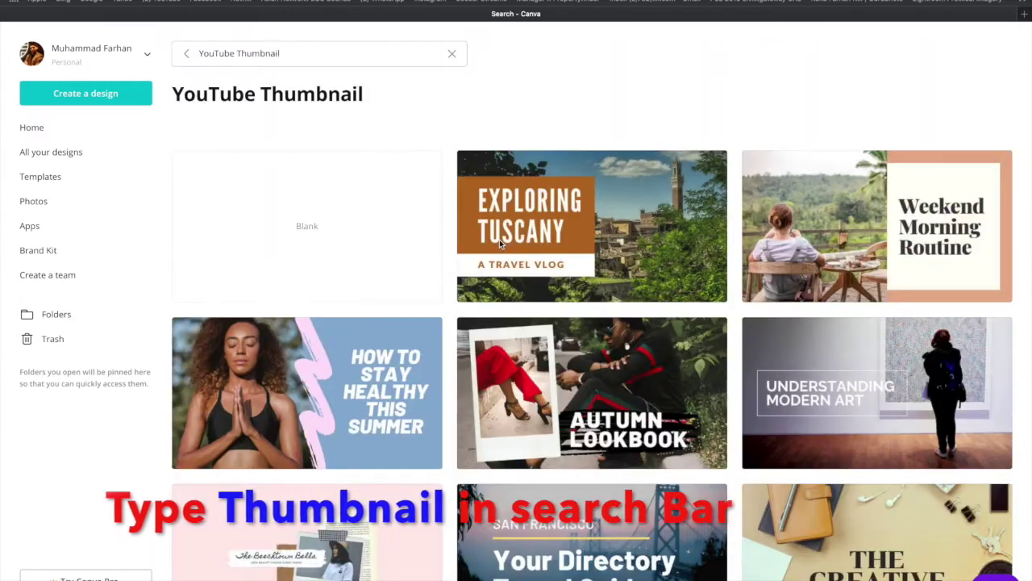
Look through the YouTube Thumbnail templates and start a blank design.
scroll(529, 345, down, 2)
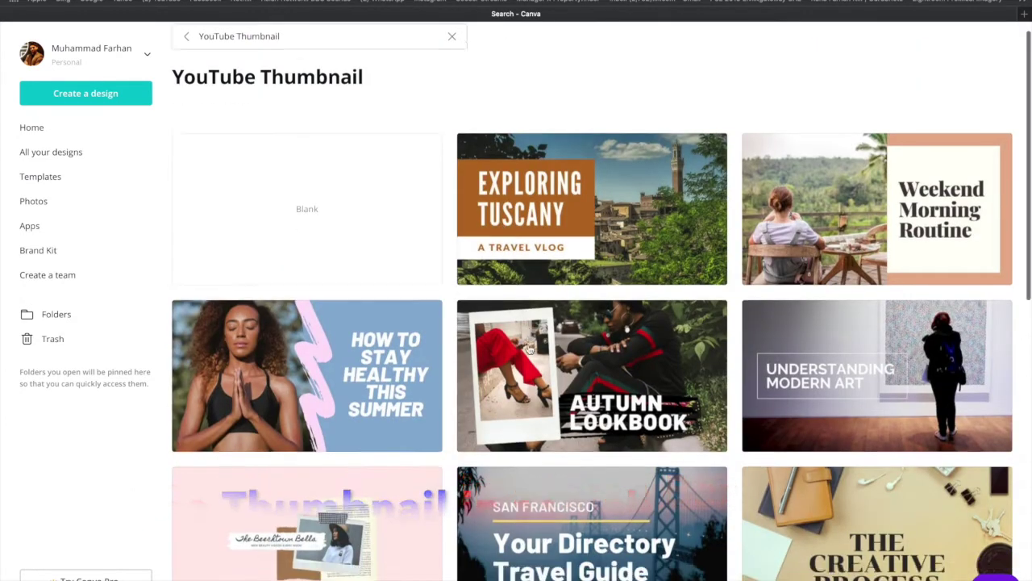
scroll(529, 348, up, 1)
scroll(529, 347, down, 3)
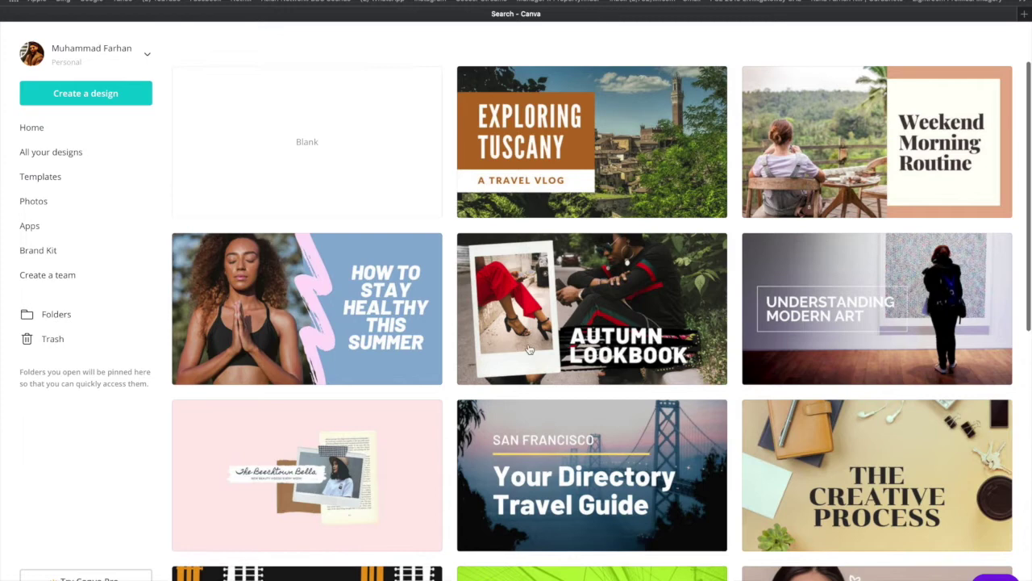
scroll(529, 348, down, 3)
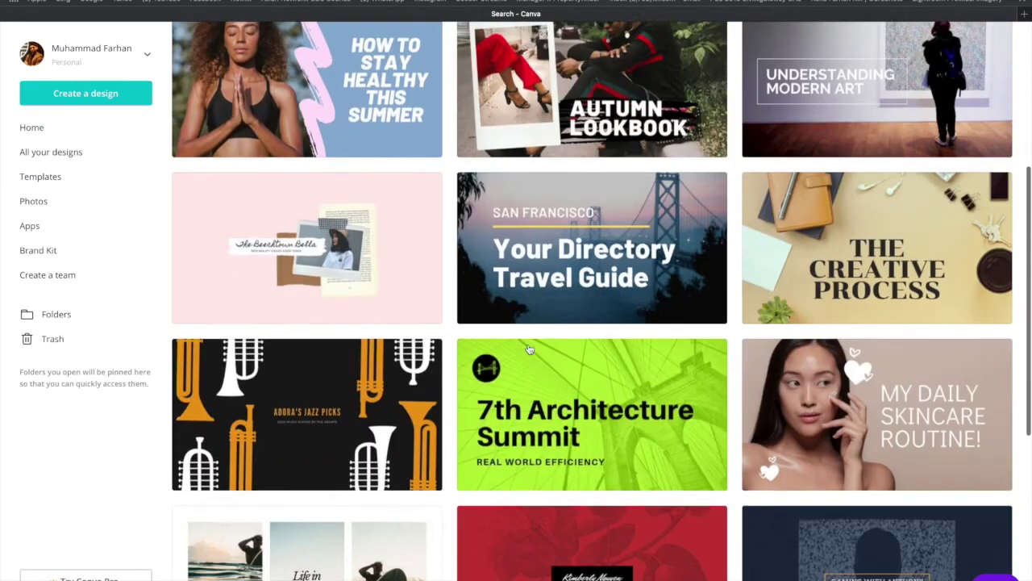
scroll(529, 348, down, 3)
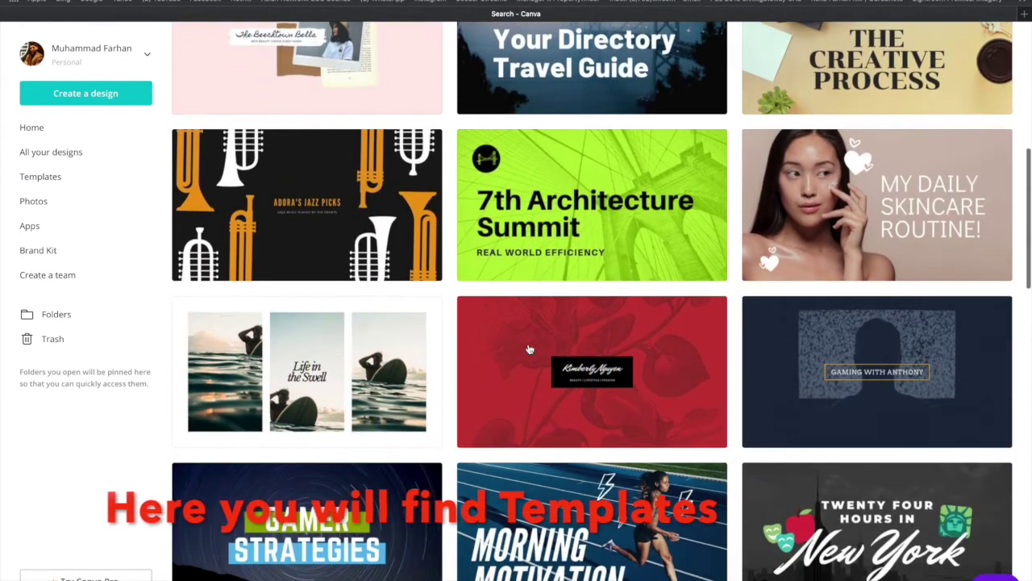
scroll(529, 348, down, 2)
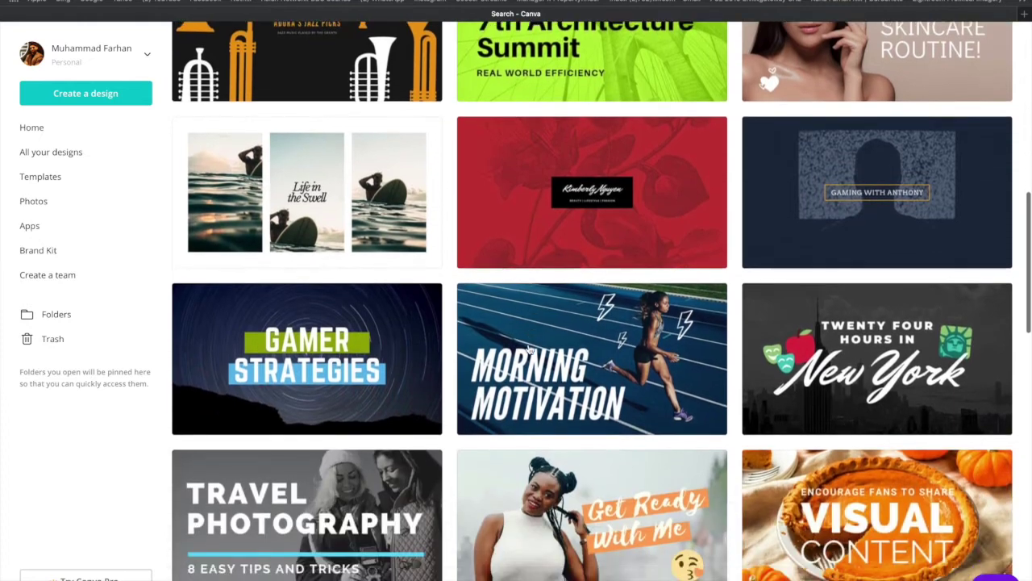
scroll(529, 348, up, 8)
scroll(529, 348, up, 2)
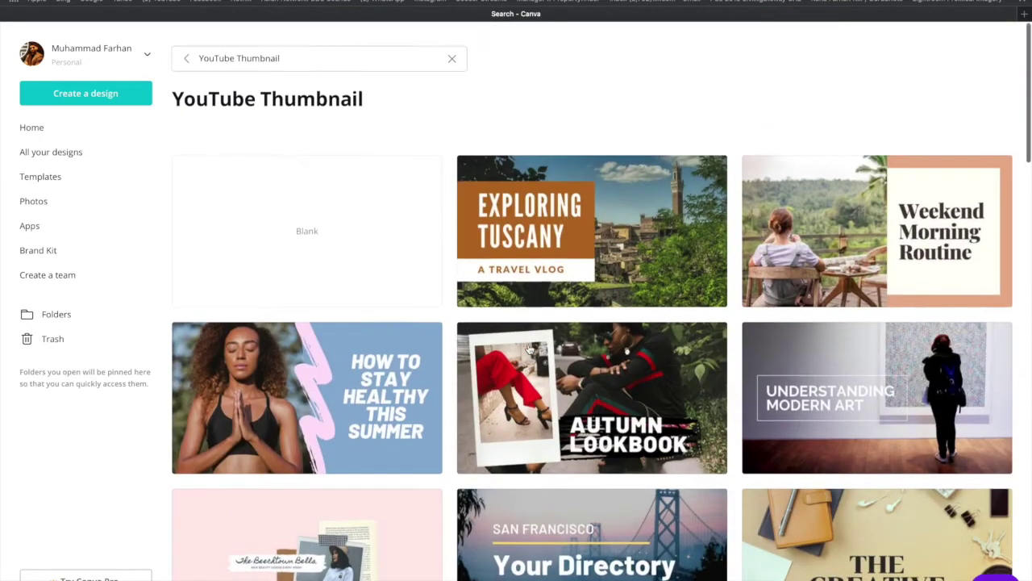
click(320, 239)
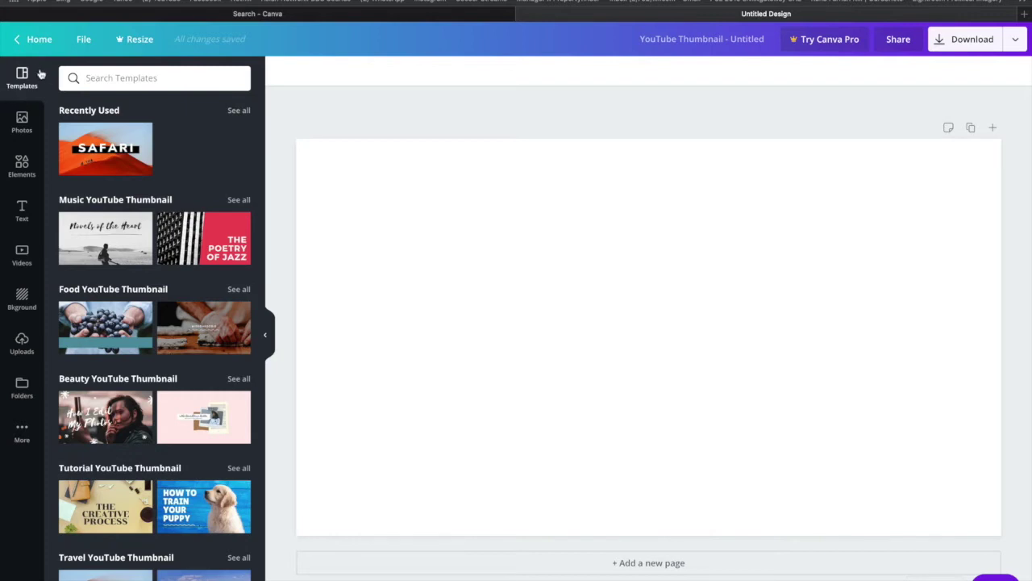
Browse the music, food, beauty, tutorial and travel thumbnail templates offered in the editor.
scroll(134, 287, down, 5)
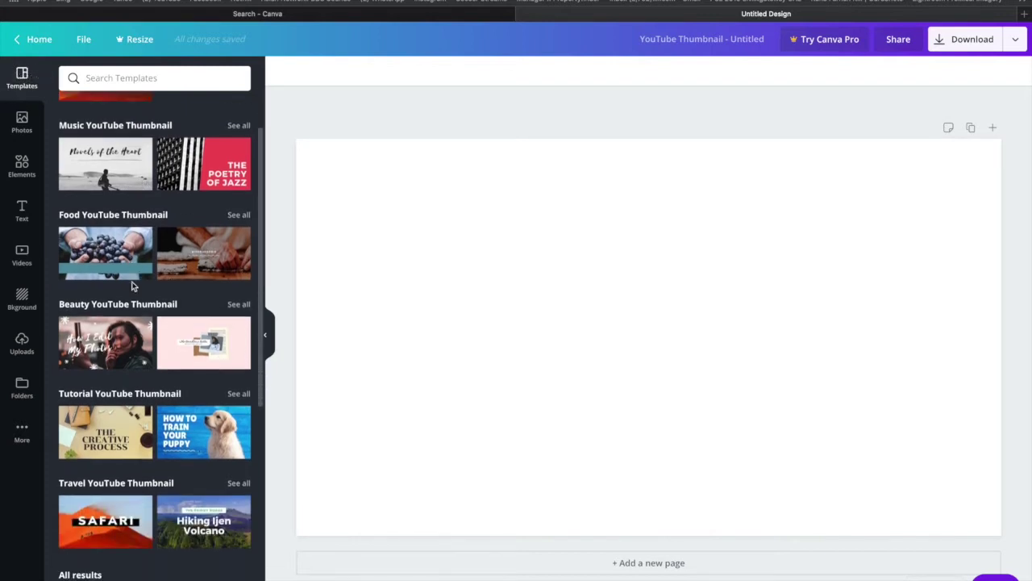
scroll(133, 286, down, 4)
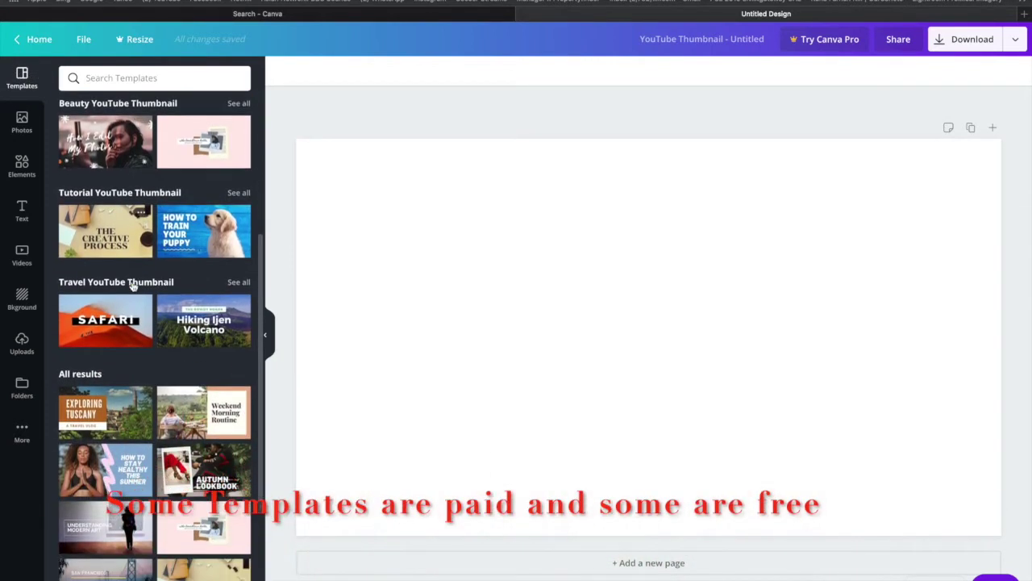
scroll(134, 286, down, 6)
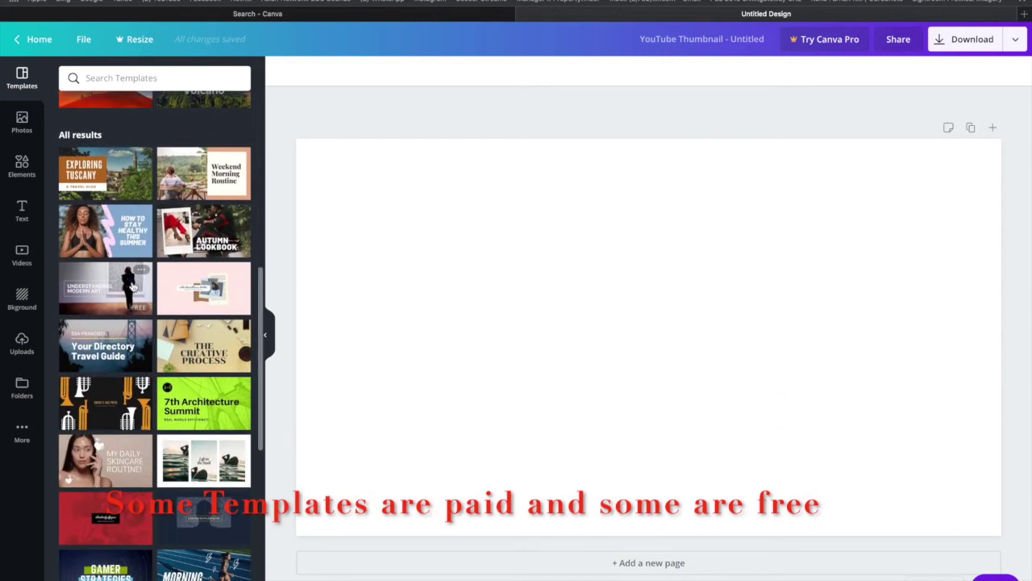
scroll(133, 286, up, 3)
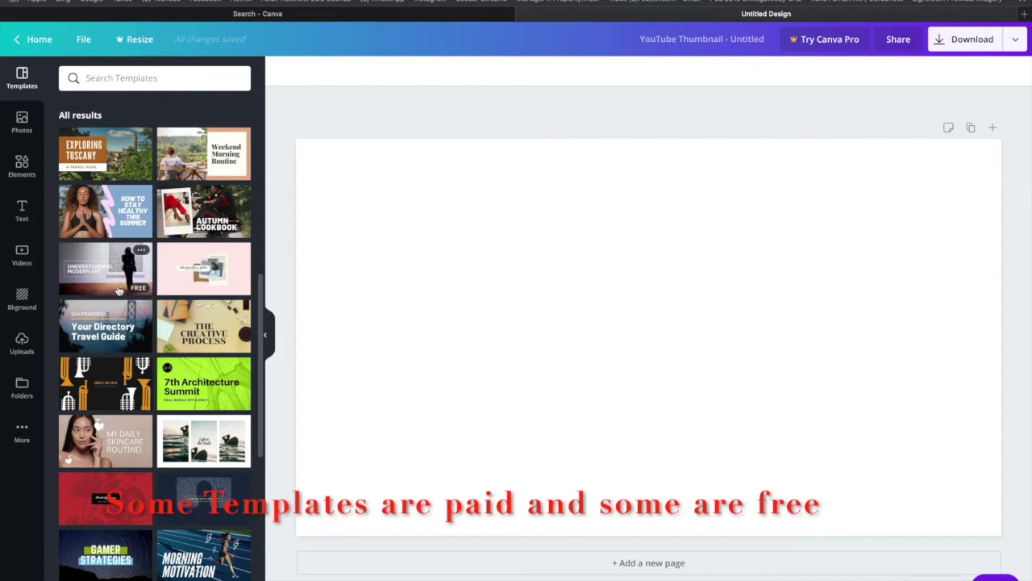
scroll(150, 403, down, 4)
Add the recently used photo of the open cash briefcase and shrink it into the upper-left corner of the page.
click(22, 121)
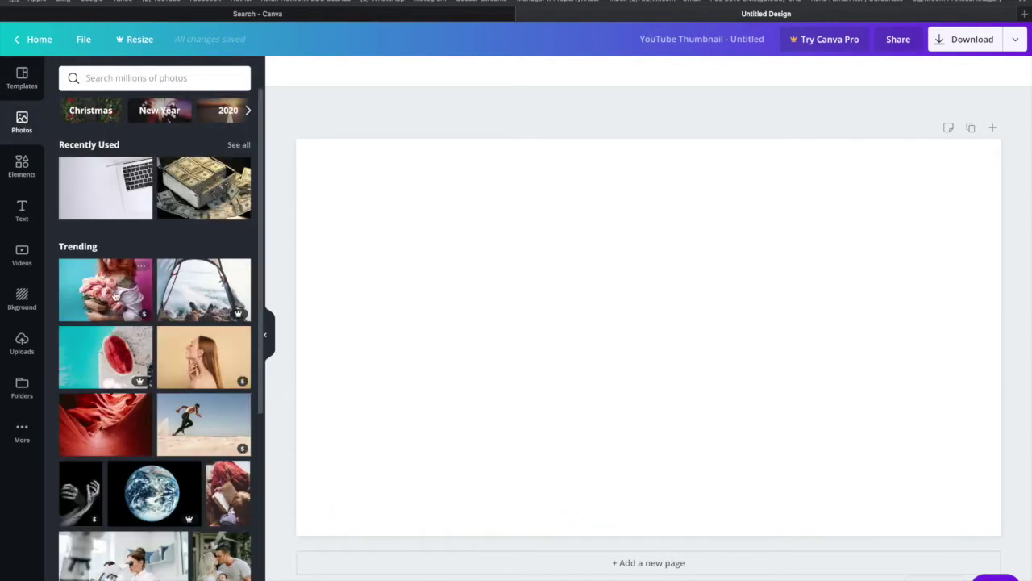
scroll(157, 351, down, 4)
scroll(158, 356, down, 8)
scroll(158, 355, up, 12)
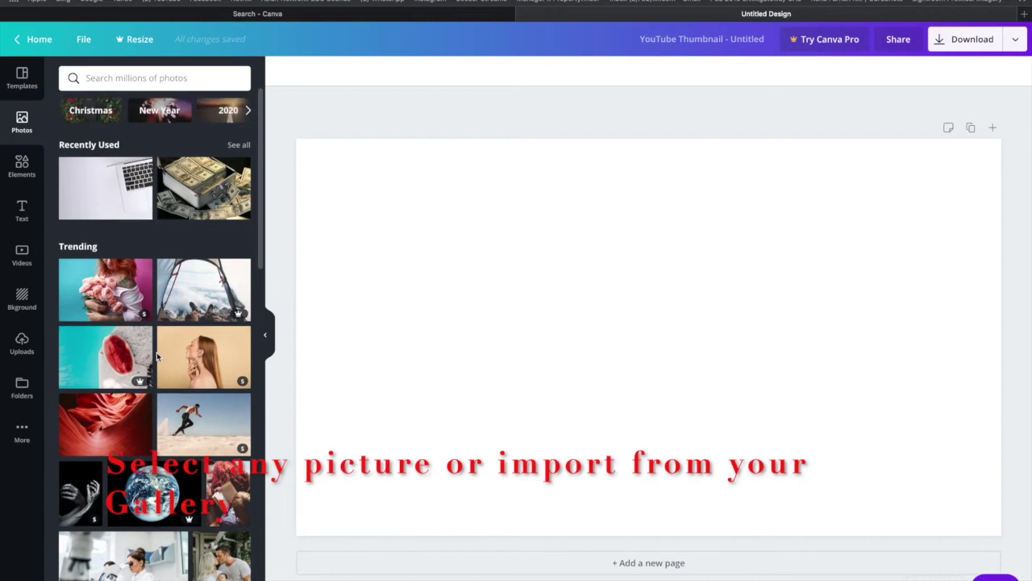
click(191, 194)
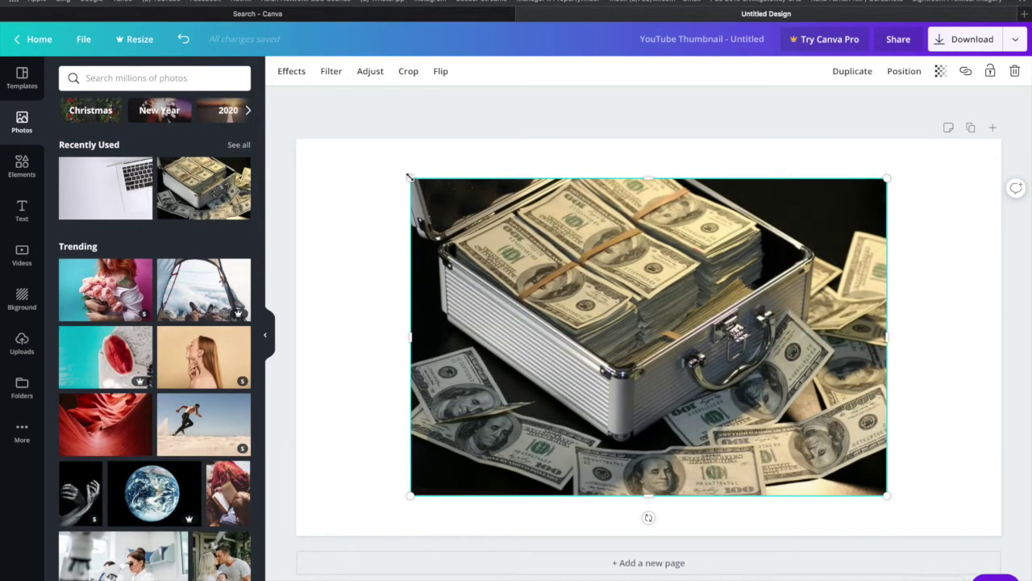
drag(410, 177, 339, 151)
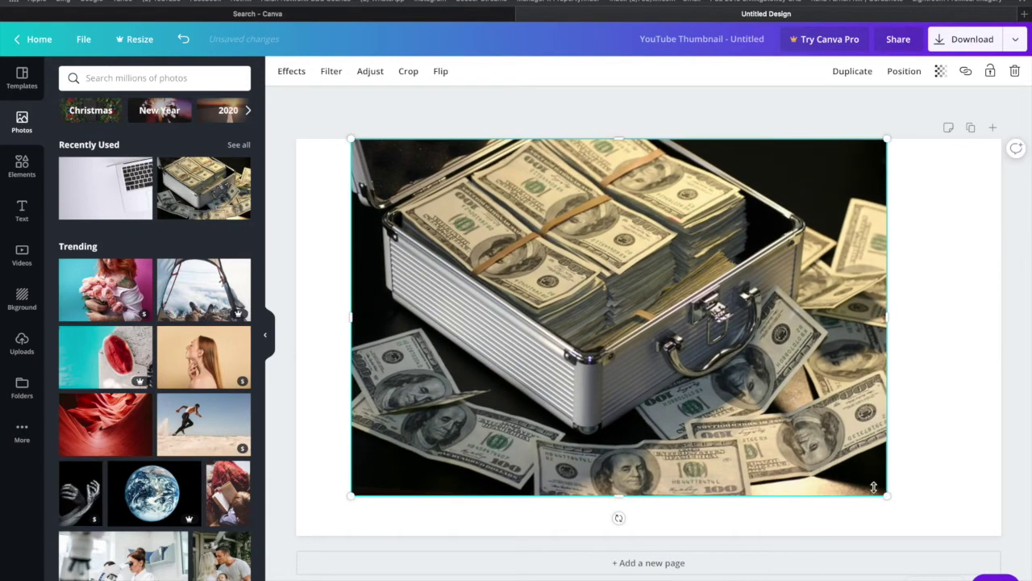
drag(886, 494, 401, 225)
Add the "love, peace, and joy" font combination to the page.
click(22, 214)
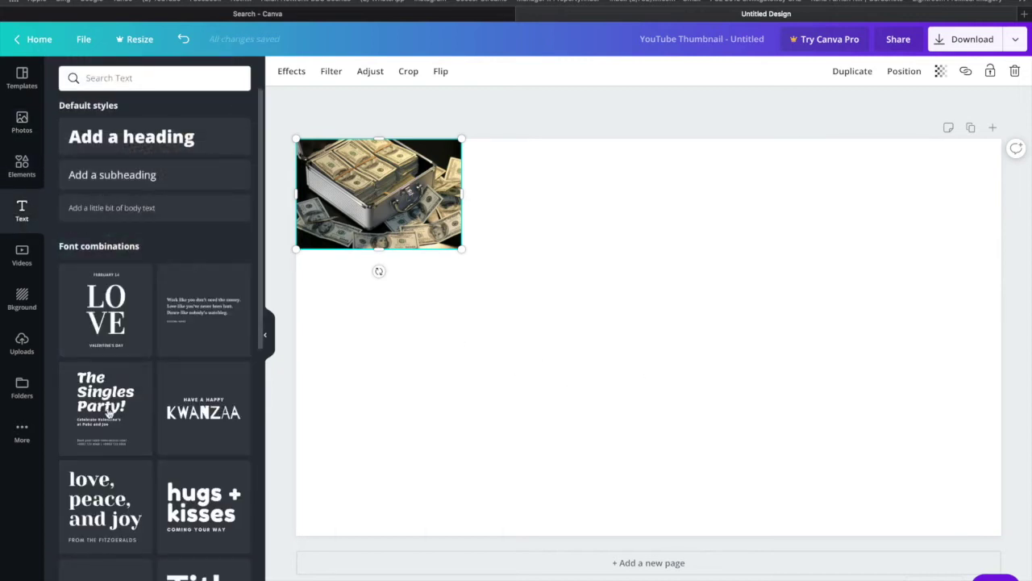
scroll(177, 464, down, 3)
scroll(175, 464, down, 5)
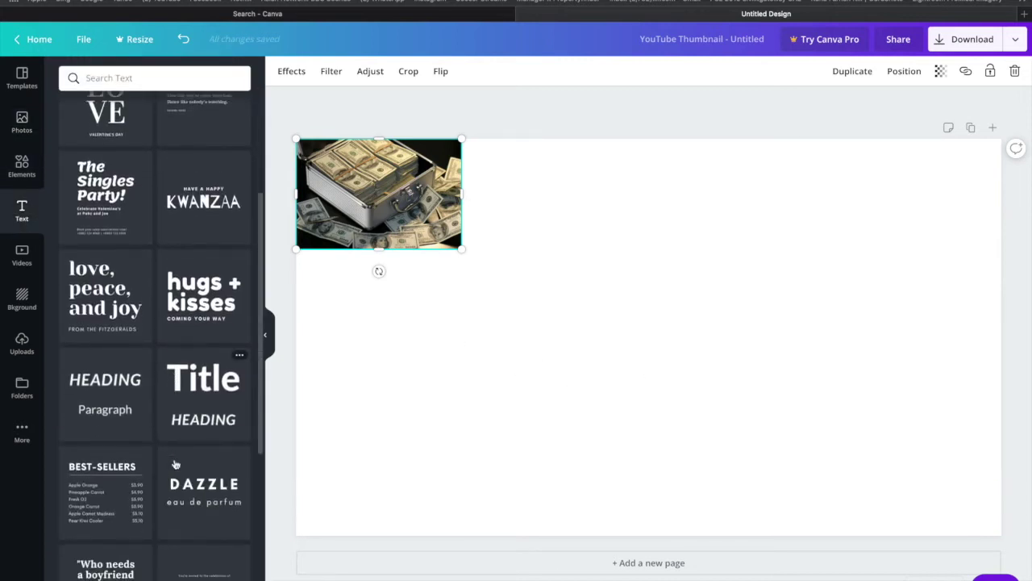
scroll(175, 463, up, 3)
scroll(172, 456, up, 1)
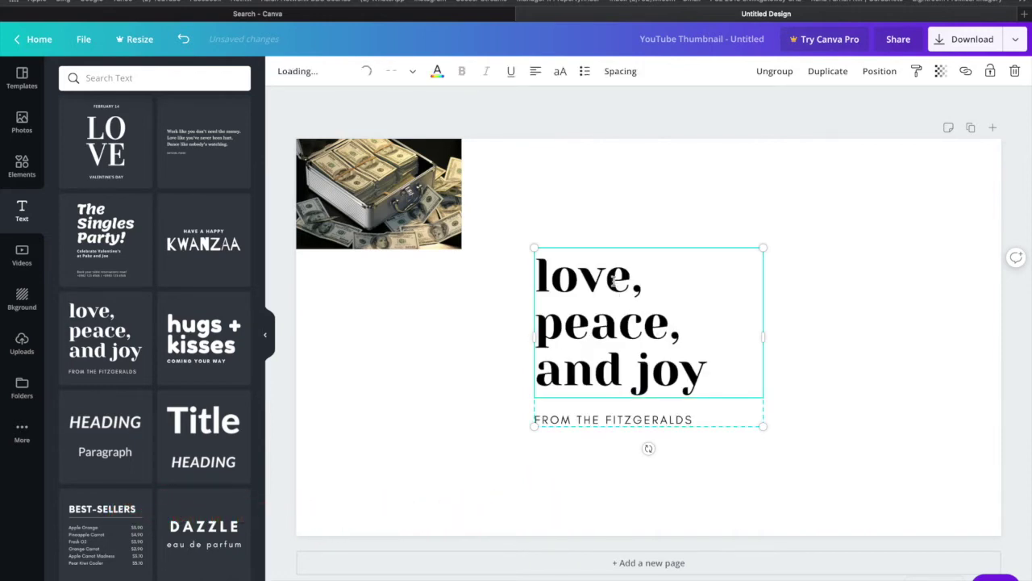
Replace the "love, peace, and joy" heading text with "Stunning Thumbnails for YouTube Channel", correcting the spelling of "Stunning".
double_click(614, 282)
drag(707, 379, 541, 276)
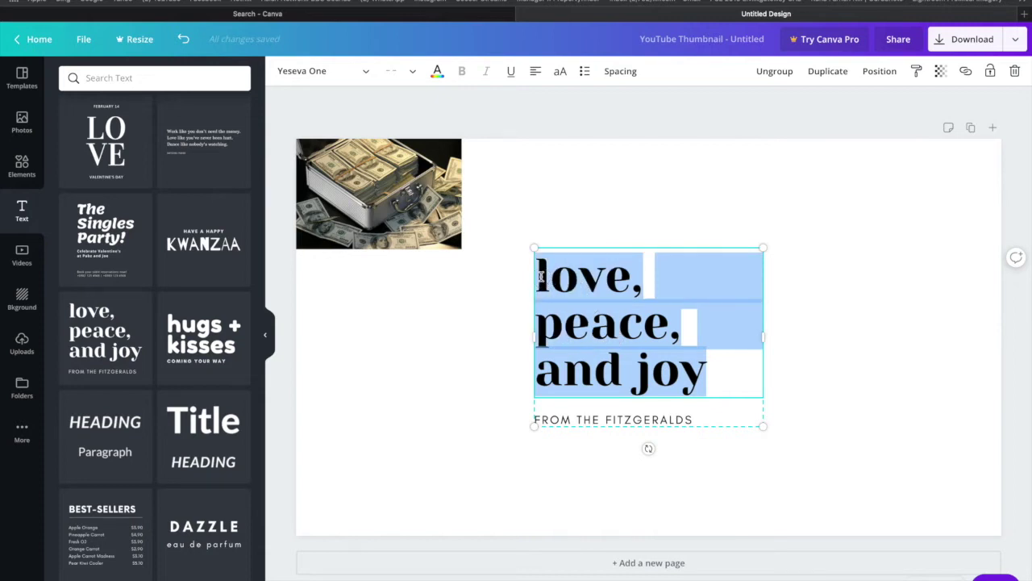
text(Stunni)
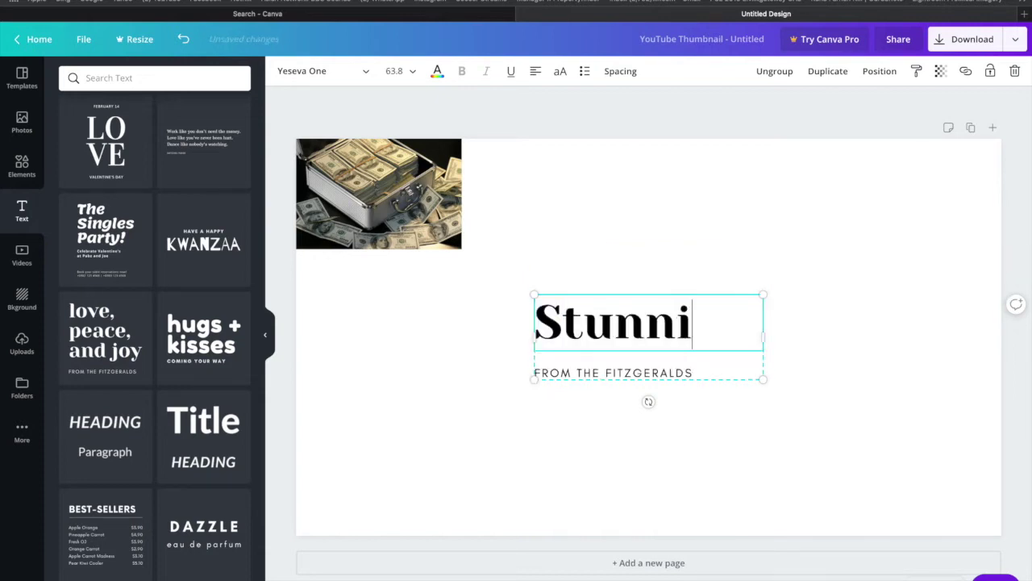
text(g T)
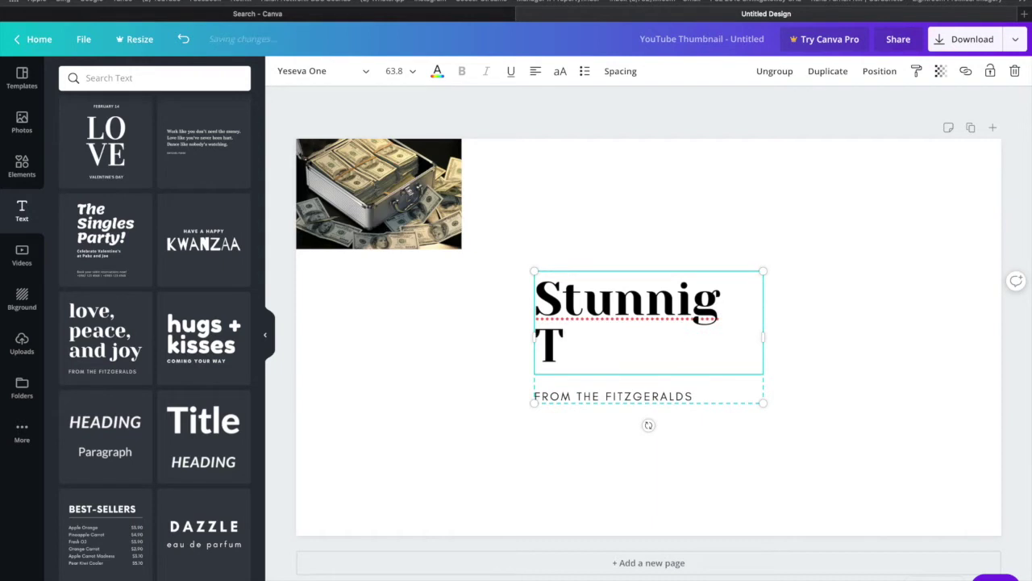
right_click(631, 304)
click(651, 314)
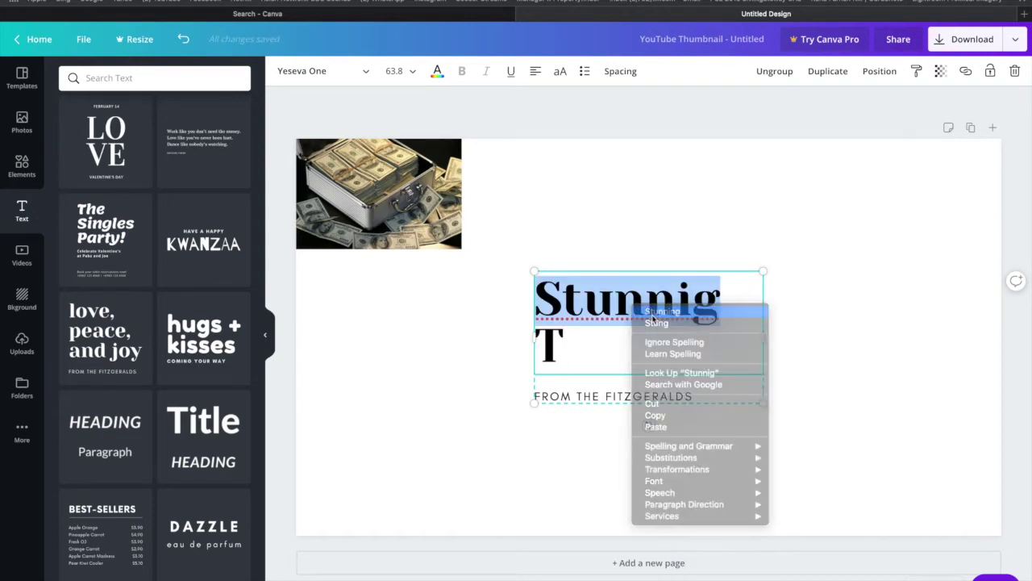
click(570, 344)
text(hu)
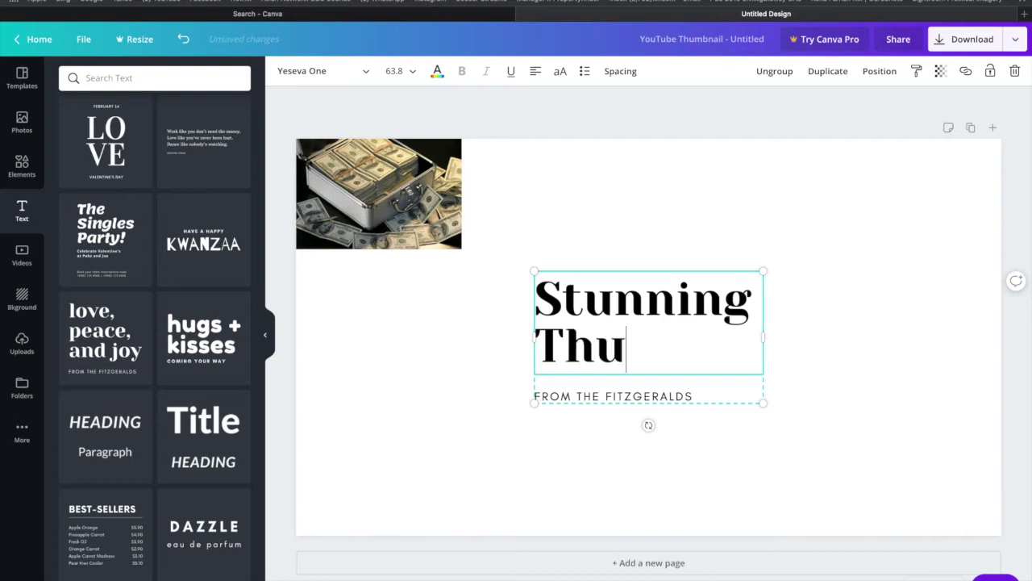
text(mb)
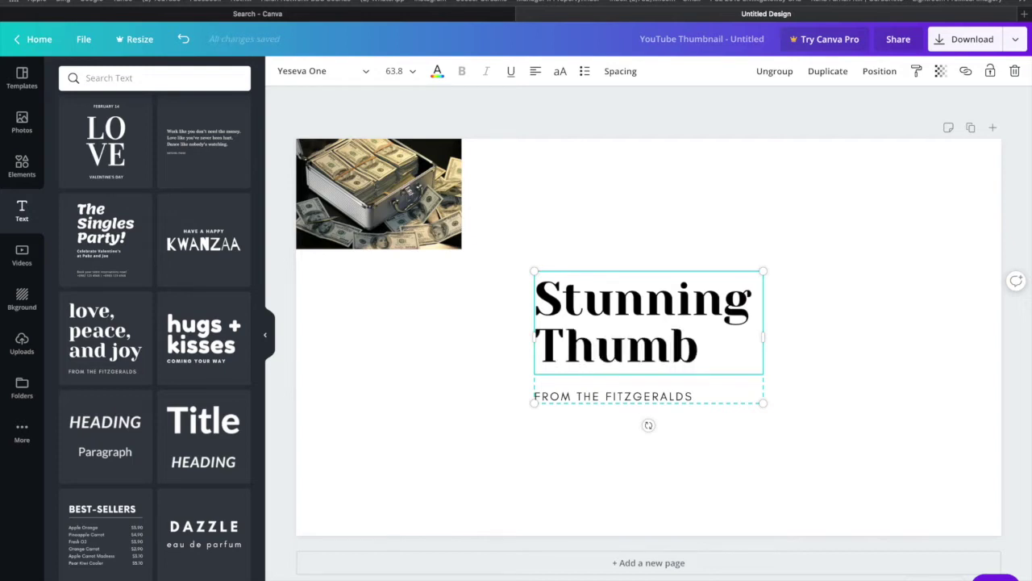
text(nails )
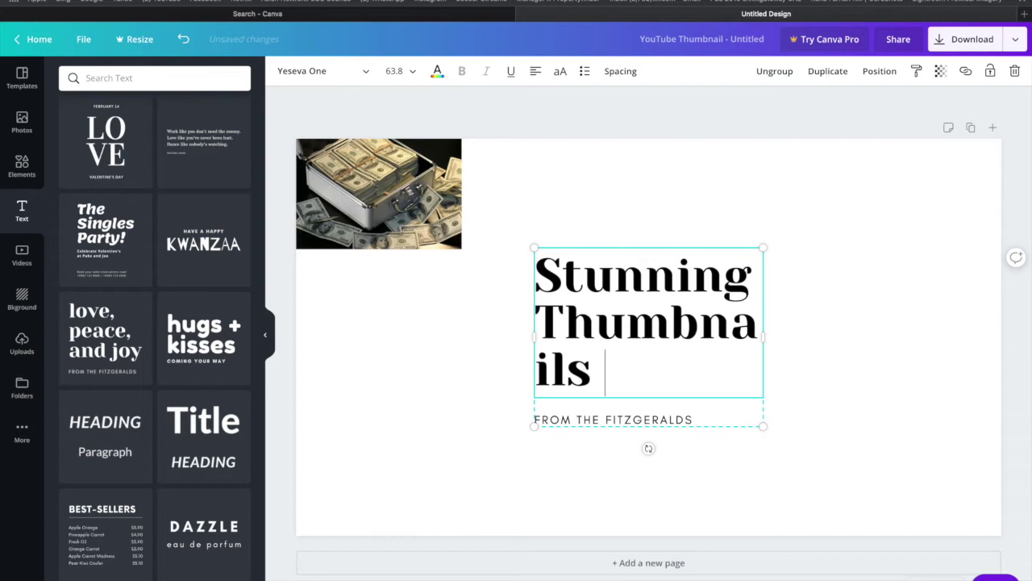
text(for)
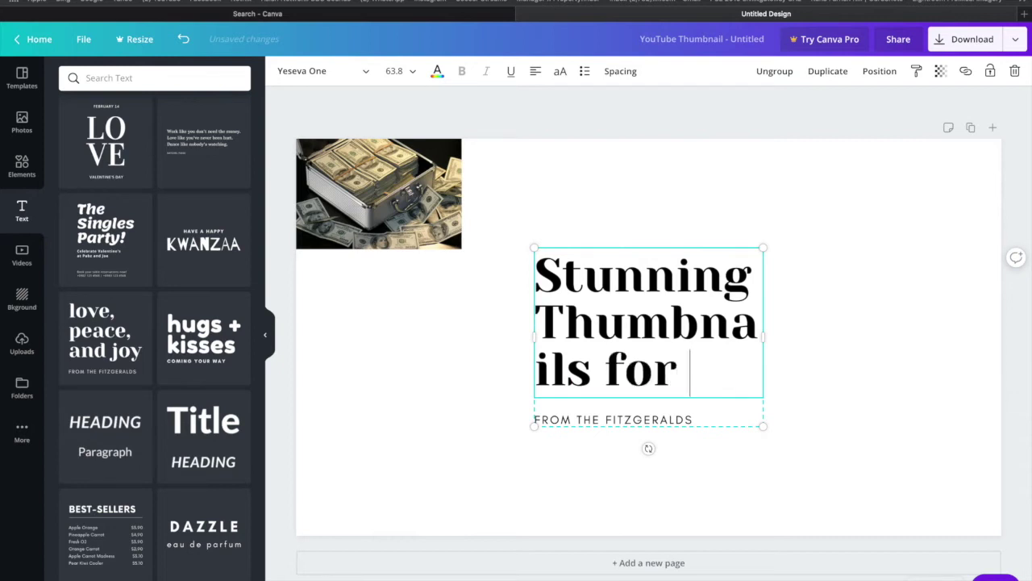
text( YouT)
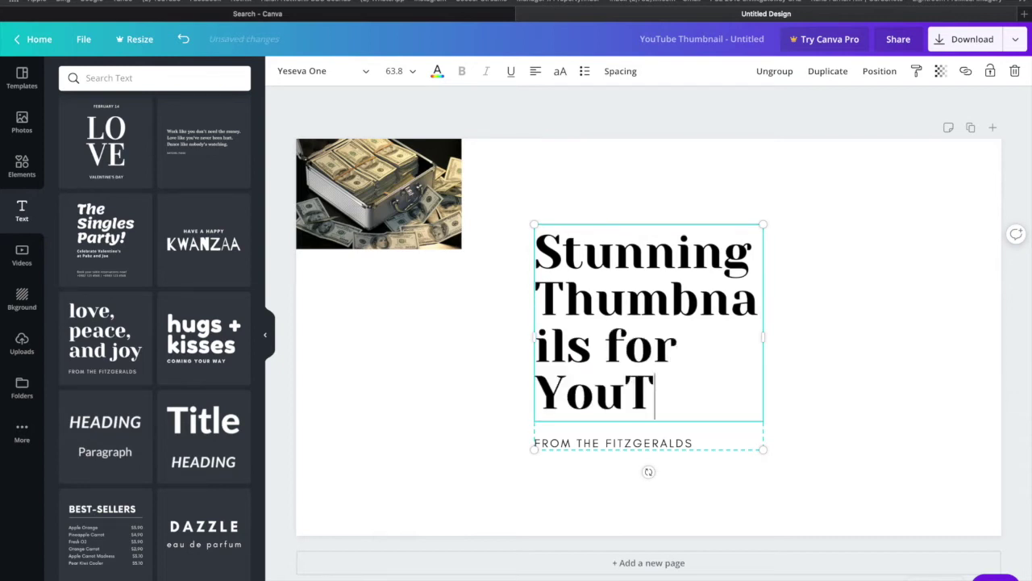
text(ube Channel)
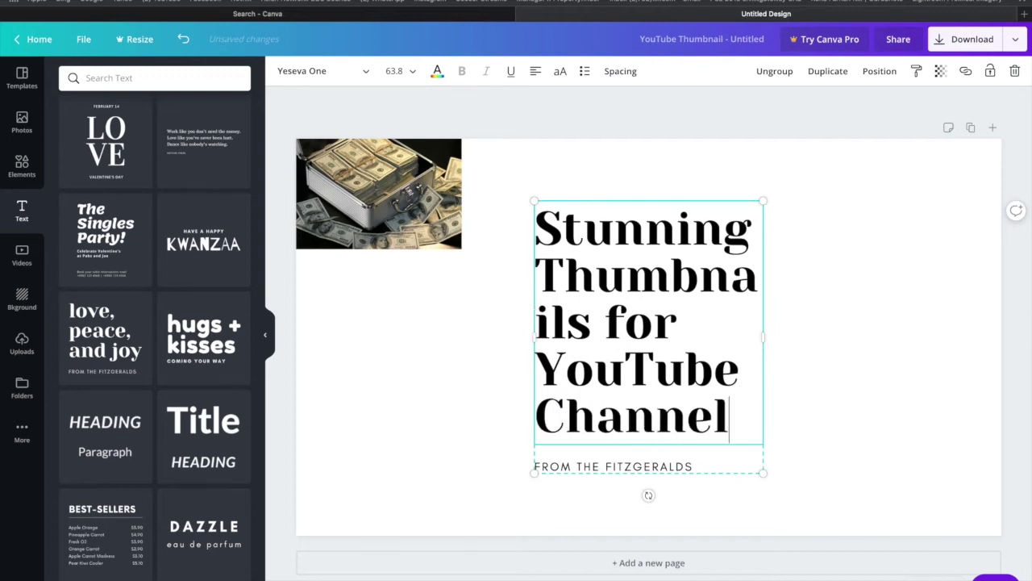
Widen the heading text box to about 635 and colour the whole heading with the default red.
drag(763, 337, 885, 309)
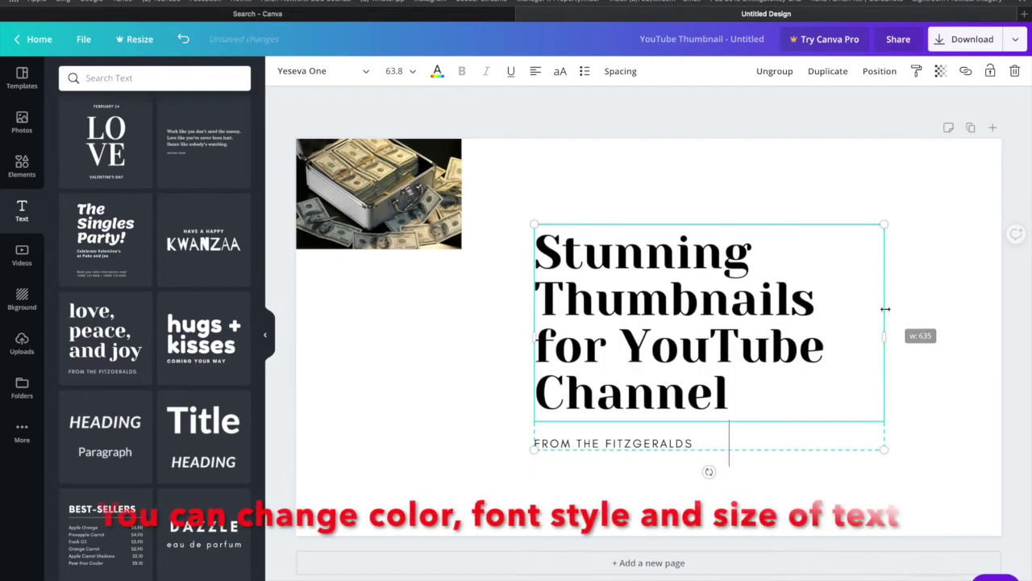
triple_click(700, 344)
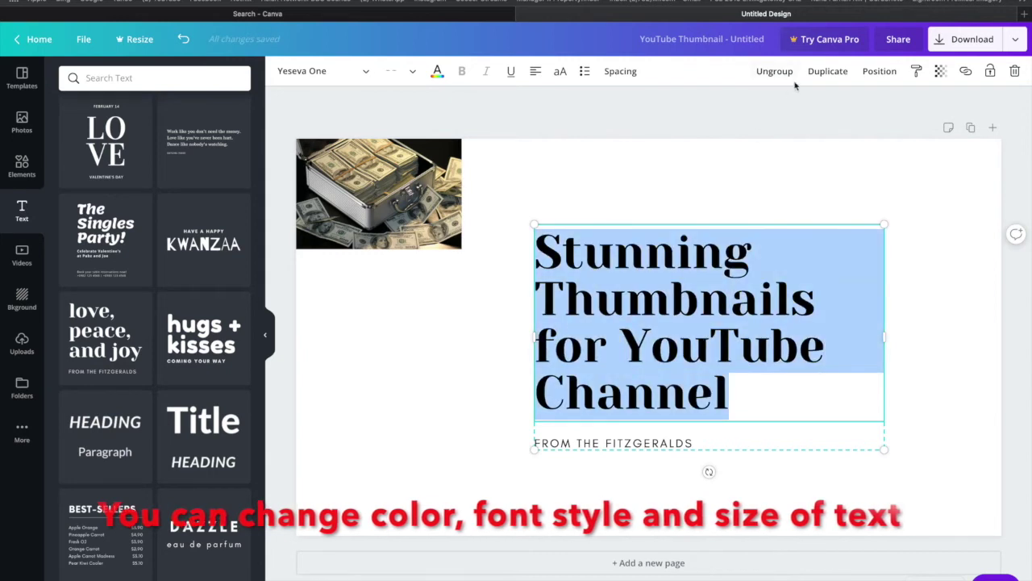
click(439, 75)
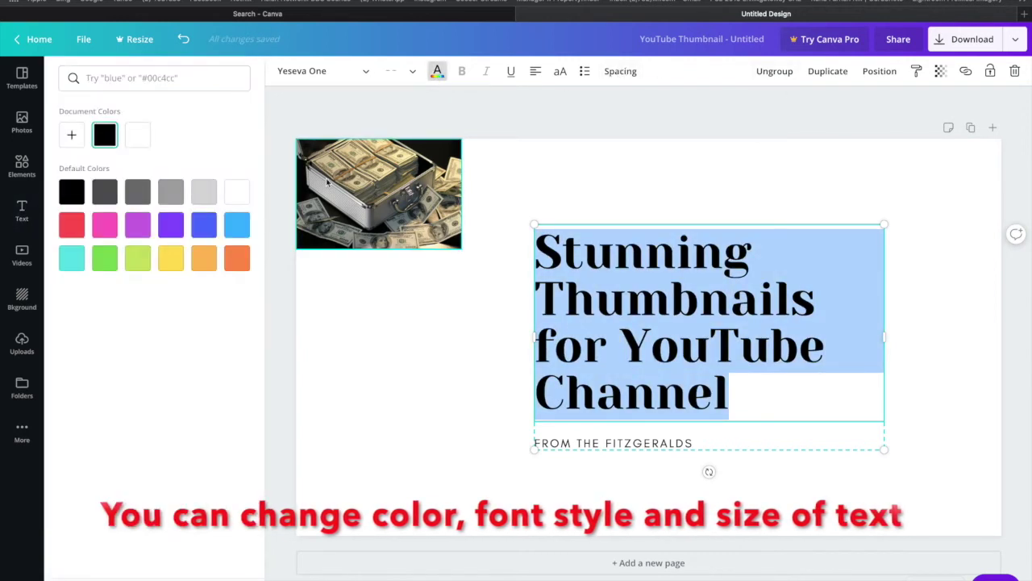
click(71, 224)
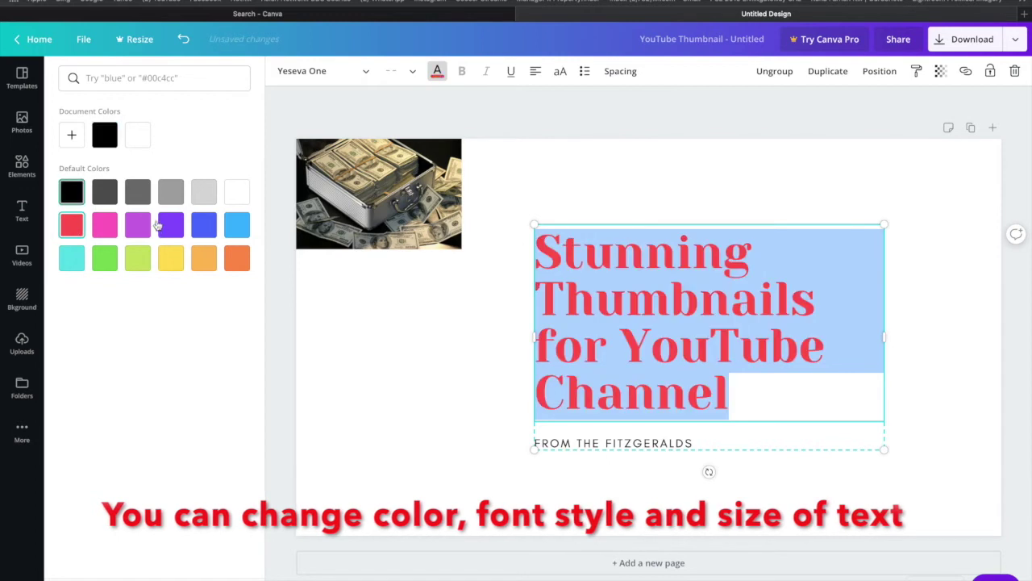
Change the heading's text colour to a custom, more saturated dark red.
click(437, 74)
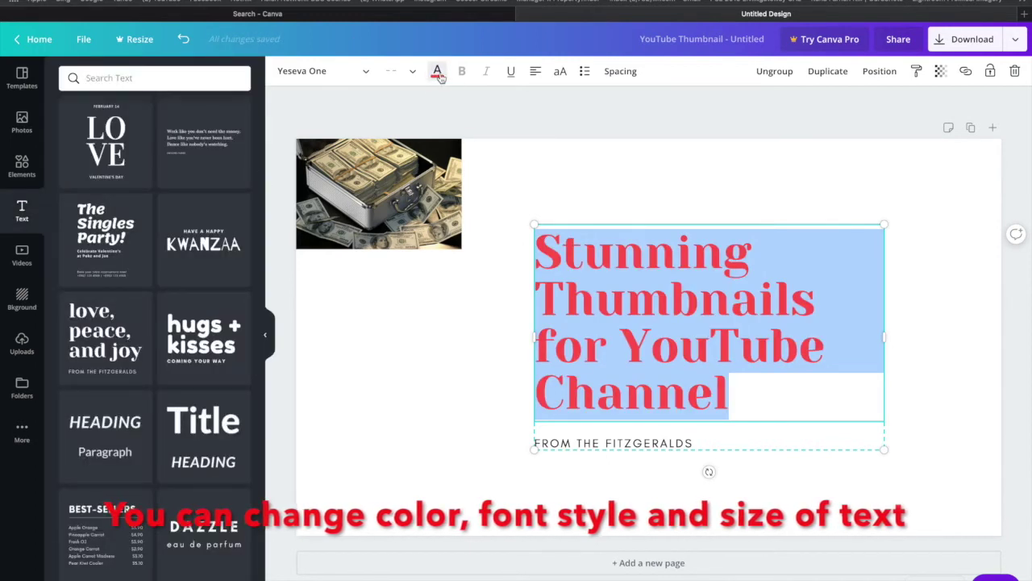
click(440, 76)
click(75, 229)
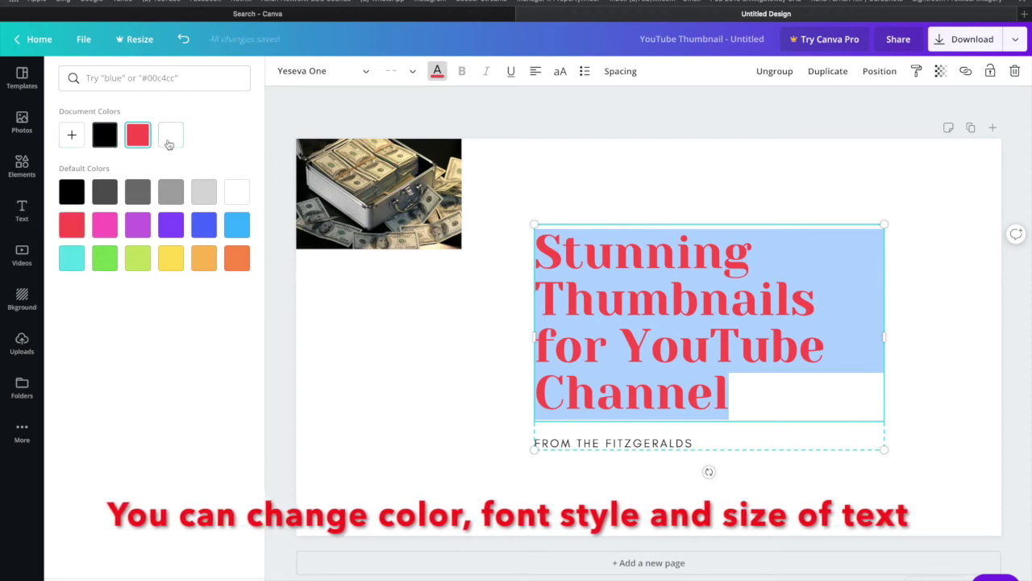
click(71, 135)
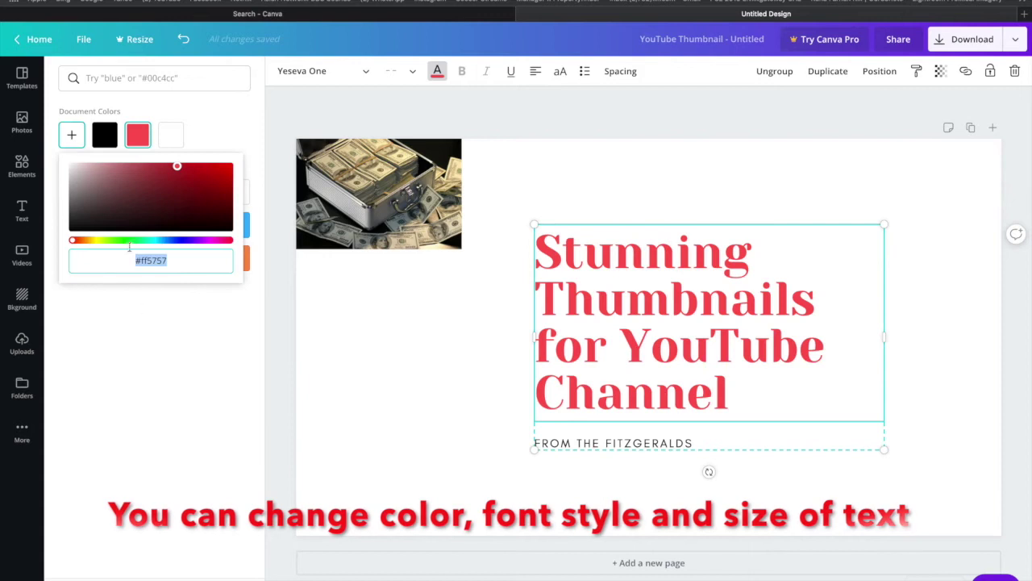
drag(177, 166, 245, 173)
click(203, 302)
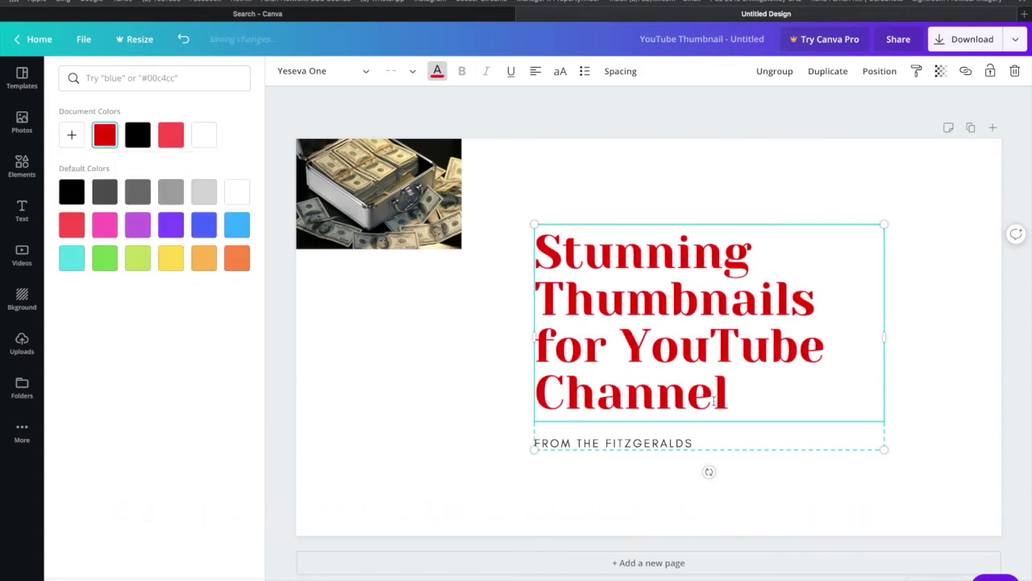
Move the heading group up beside the briefcase photo and replace its subtitle with "CHANNEL NAME RFK MEDIA".
click(479, 326)
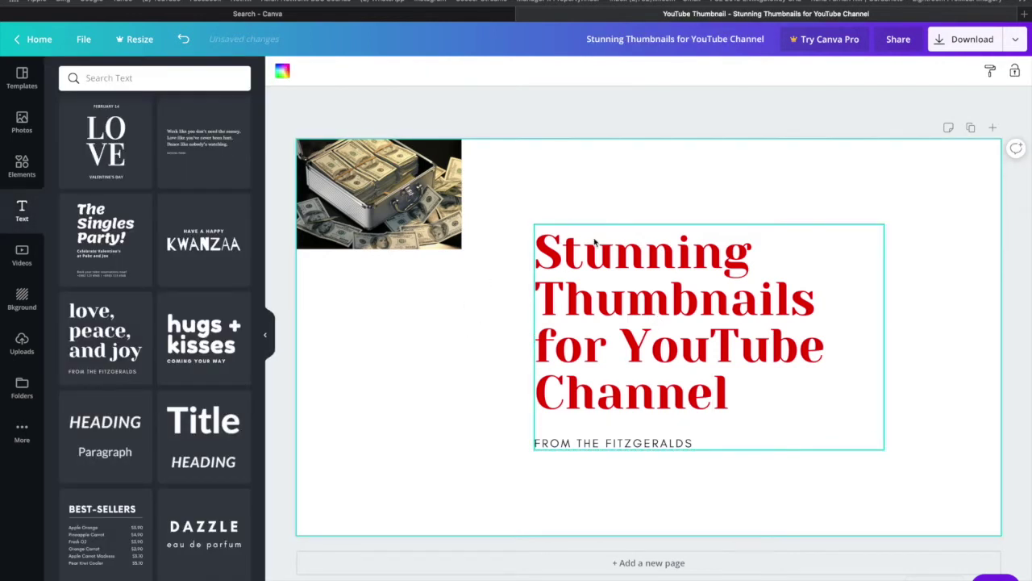
drag(593, 239, 560, 168)
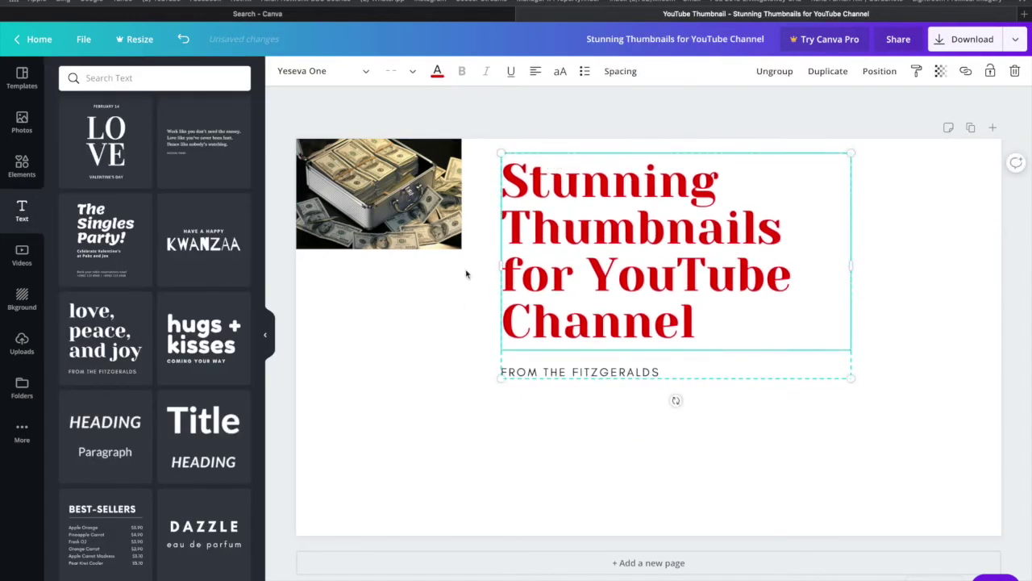
click(572, 372)
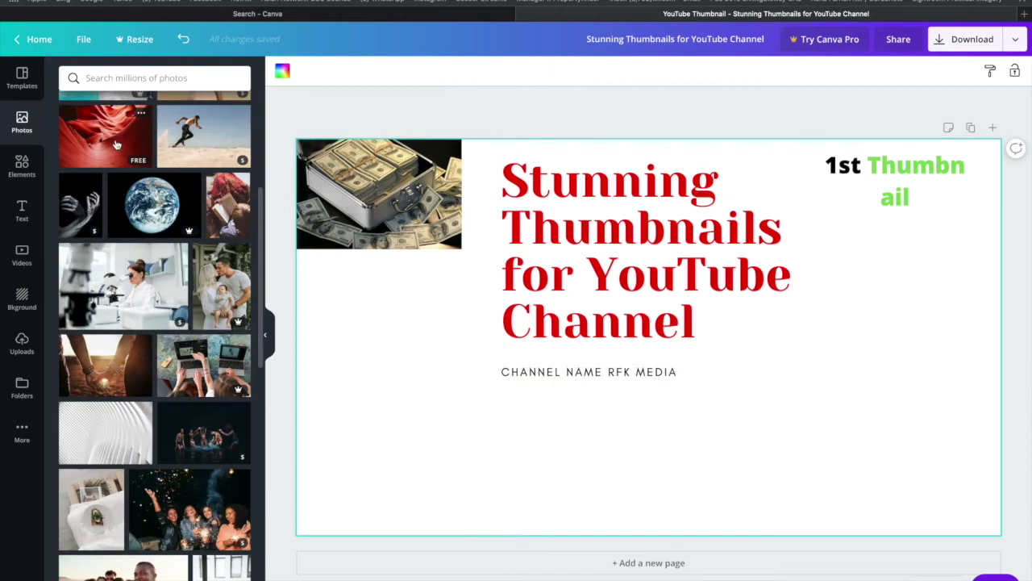
Add the free red canyon photo to the page, shrink it and place it below the "1st Thumbnail" text.
click(116, 142)
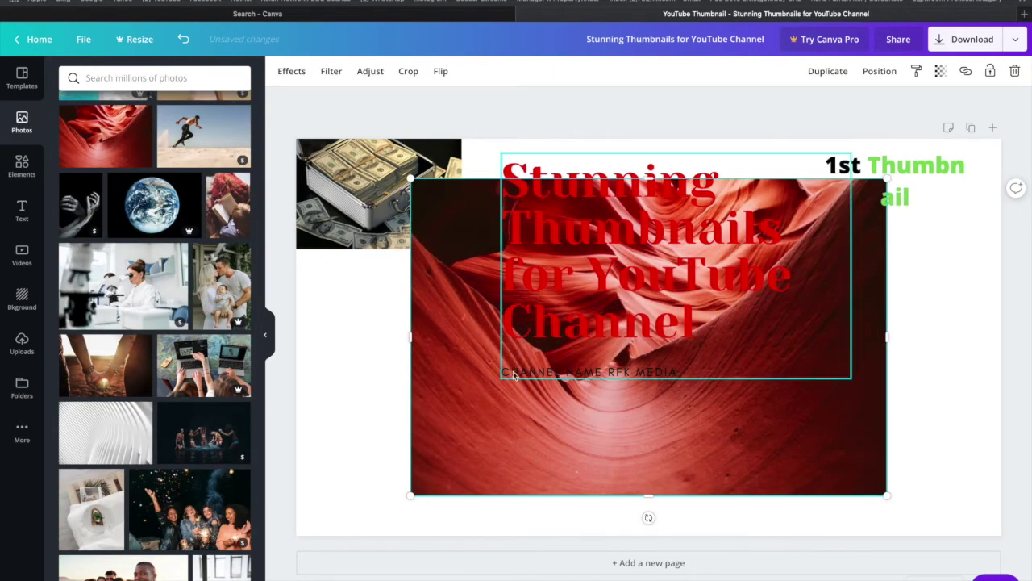
drag(500, 422, 487, 345)
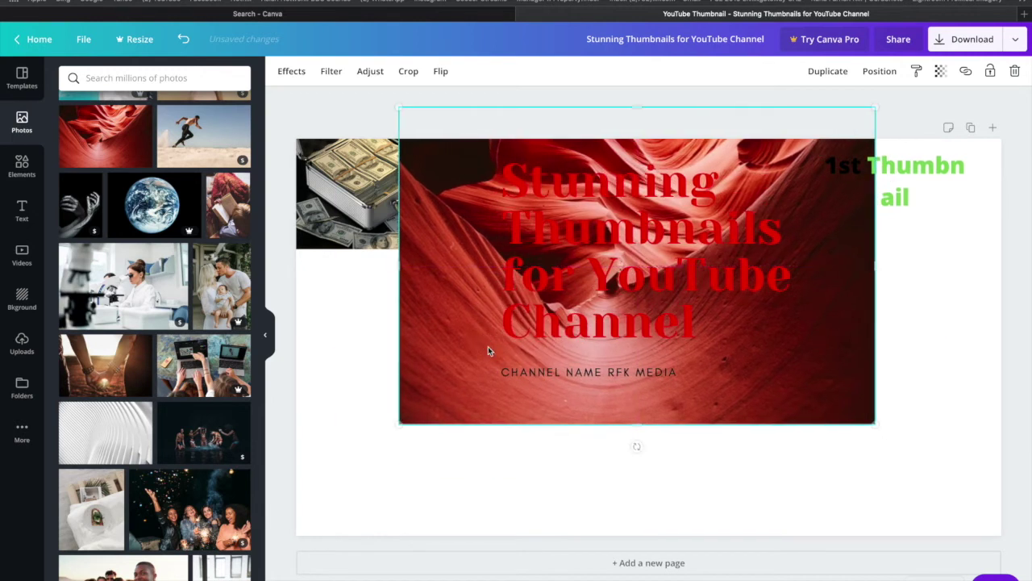
drag(400, 109, 677, 386)
drag(745, 386, 861, 291)
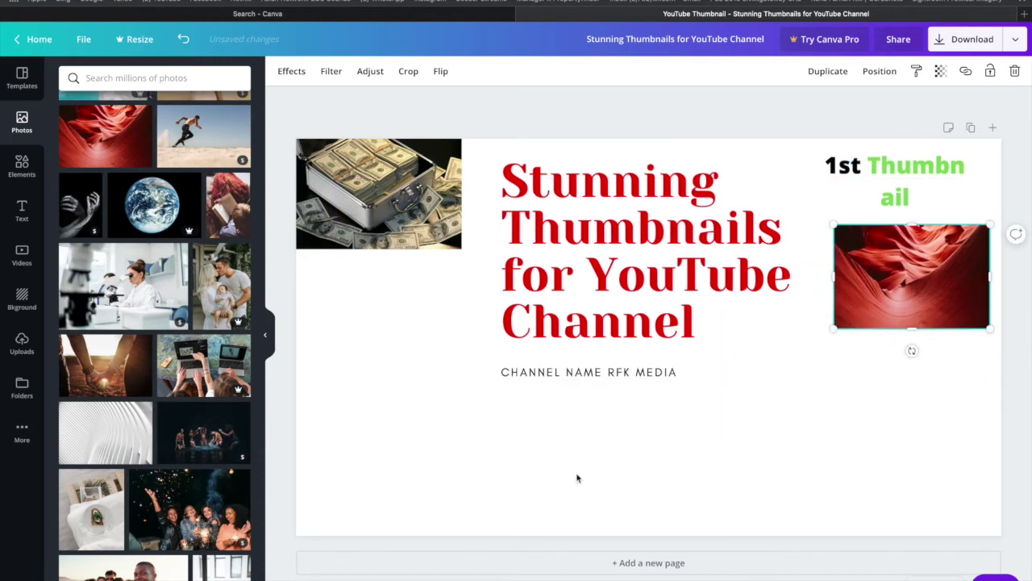
click(443, 460)
scroll(444, 462, left, 3)
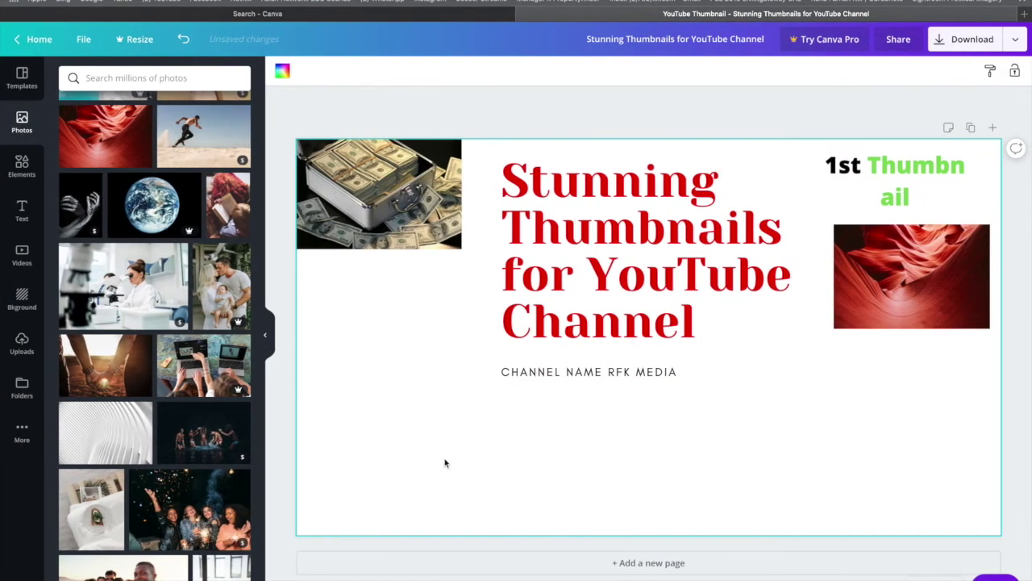
Try out a shrunken ice cream cone sticker on the page and delete it.
click(20, 162)
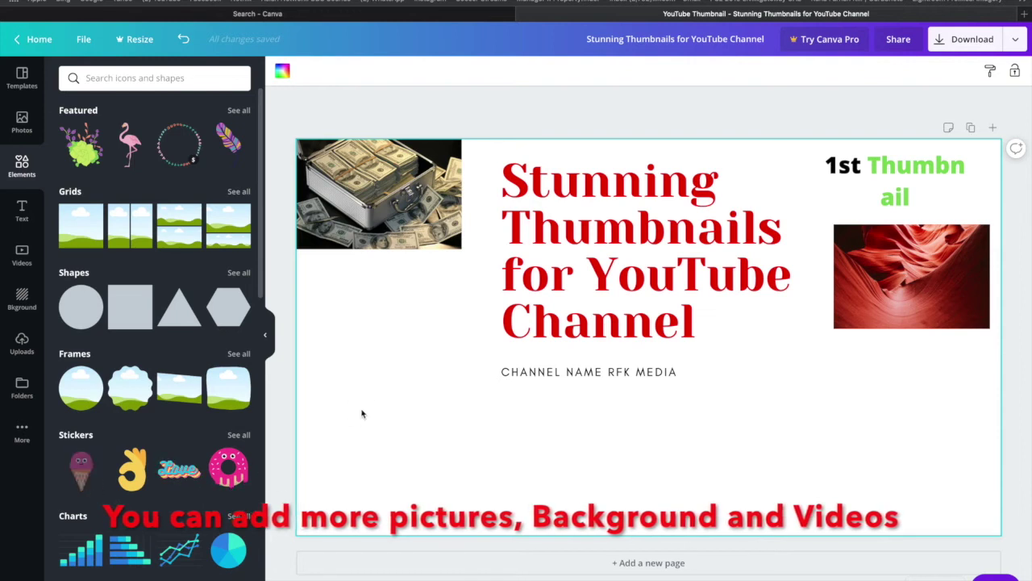
click(81, 468)
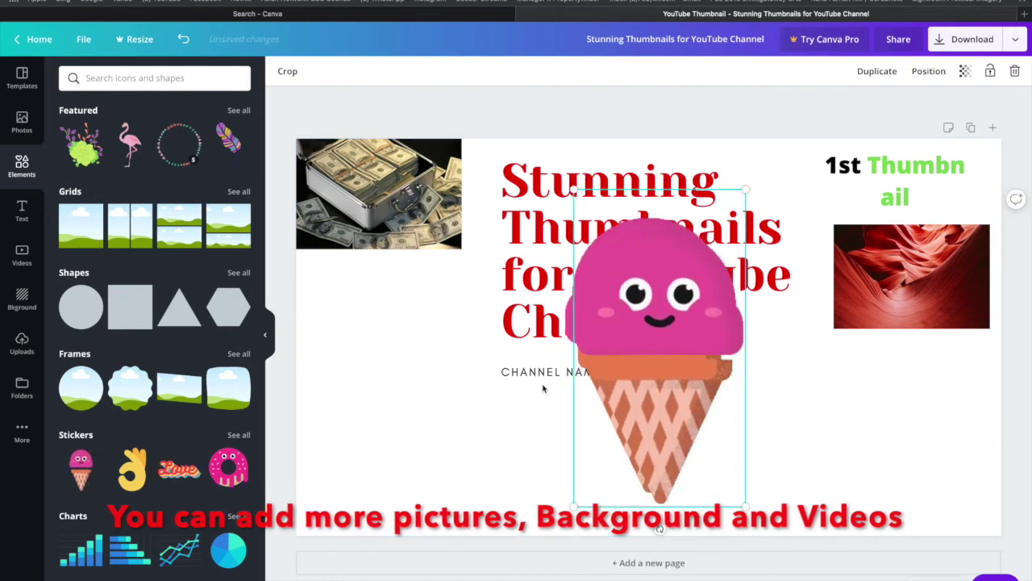
drag(571, 191, 628, 288)
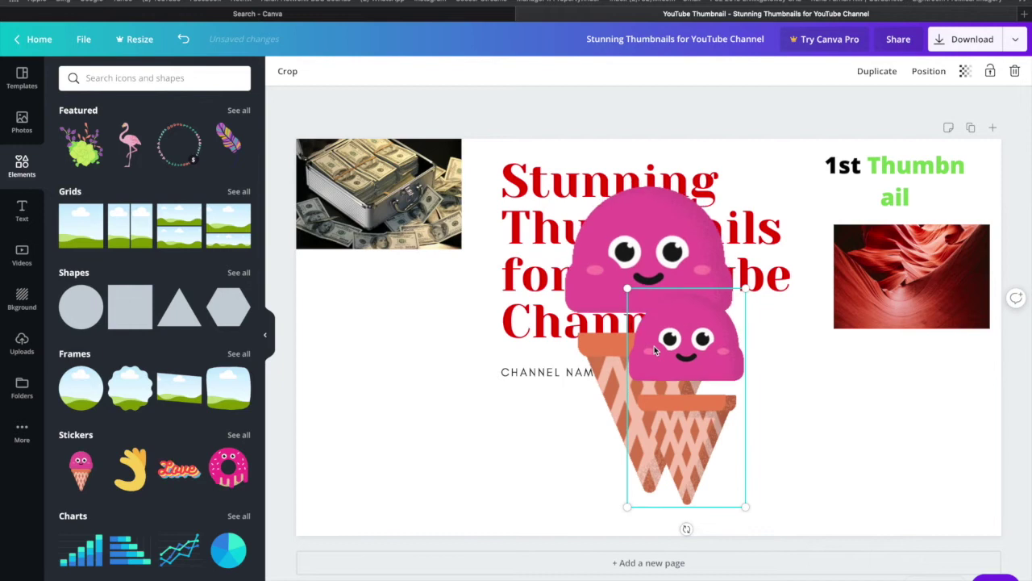
right_click(690, 427)
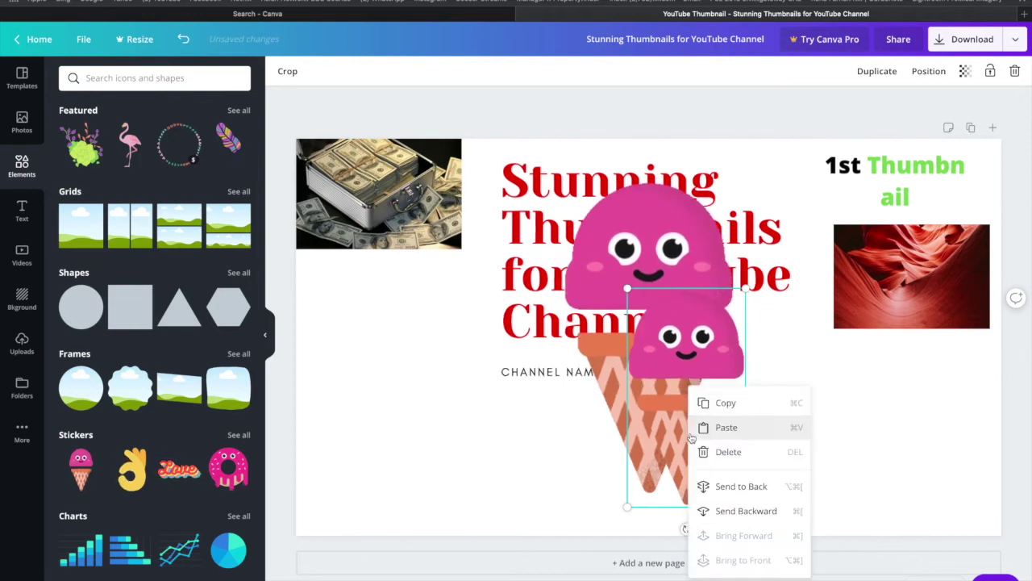
click(723, 457)
Try the blue jellyfish photo as the page background.
click(22, 254)
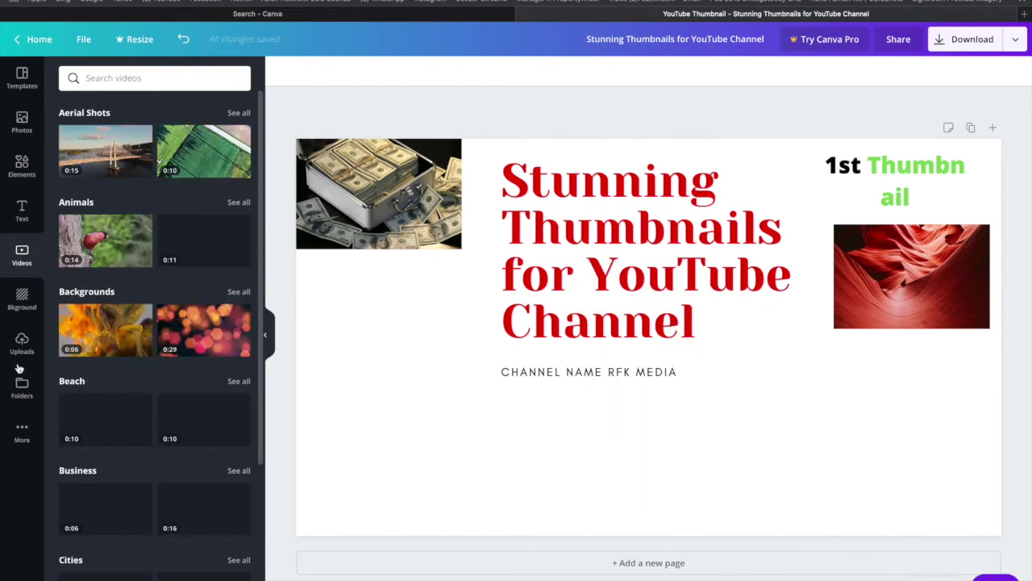
click(22, 298)
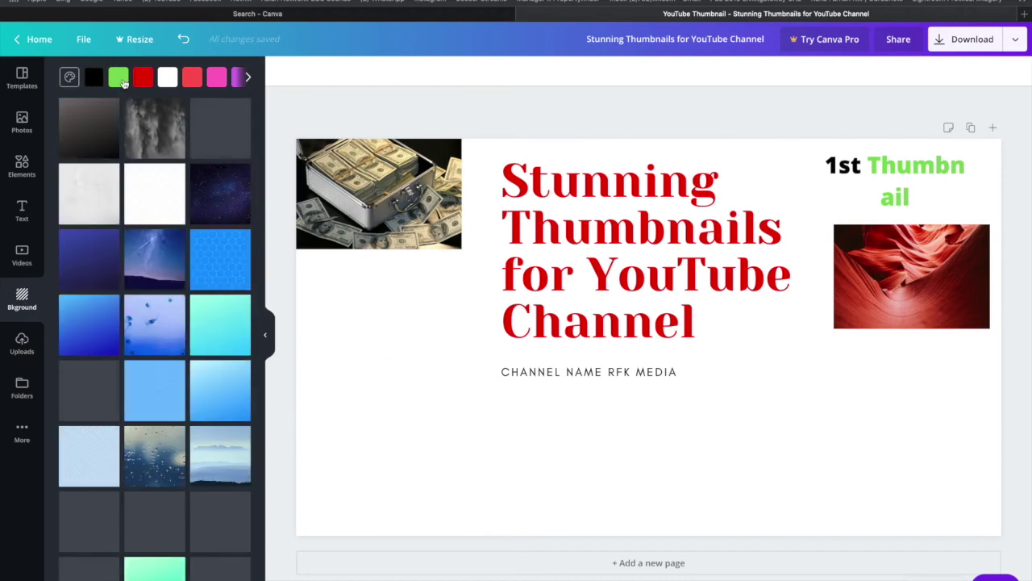
click(119, 78)
click(156, 326)
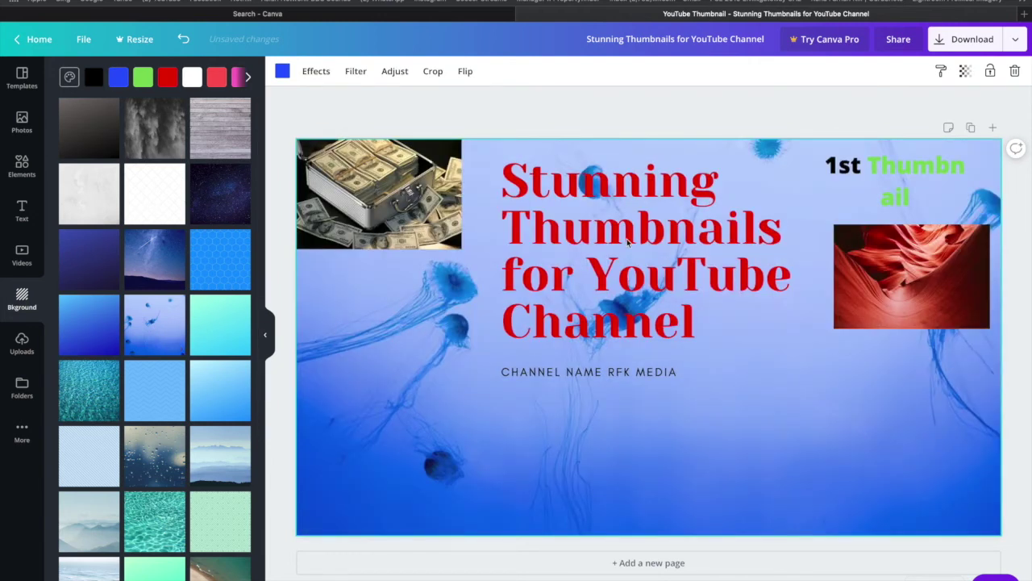
Try several other backgrounds and set the green jellyfish photo as the page background.
click(144, 458)
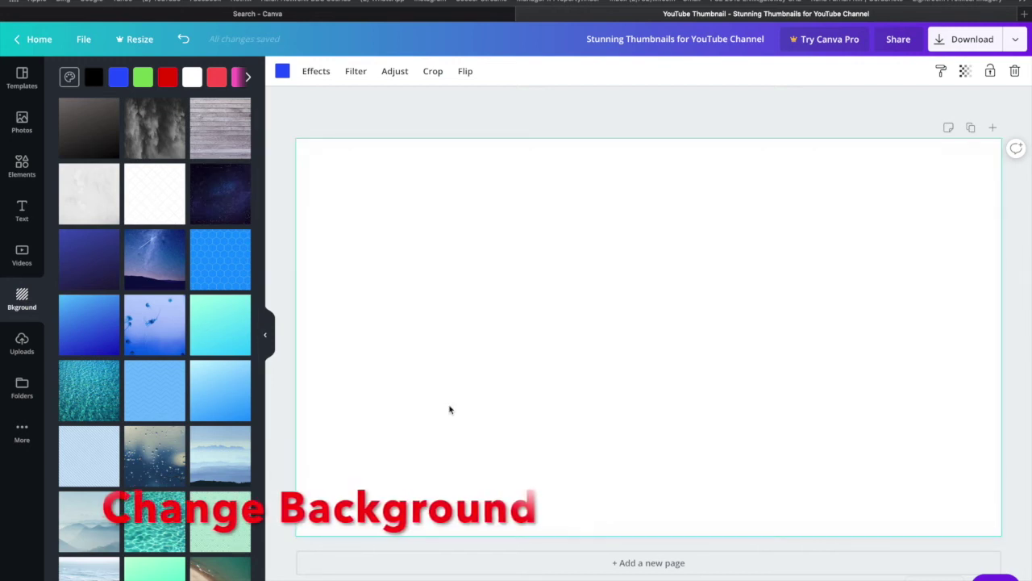
click(100, 260)
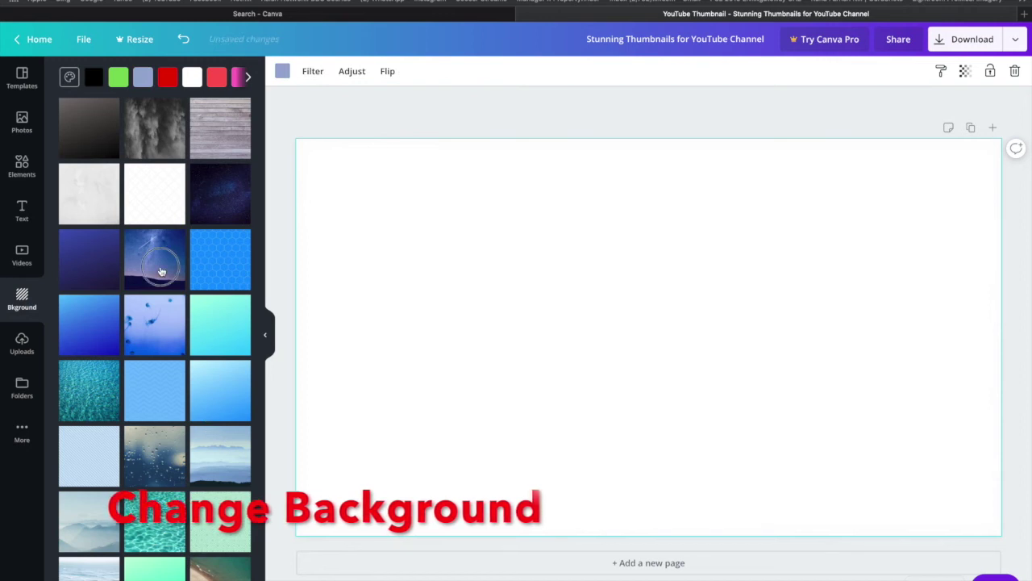
scroll(172, 347, down, 4)
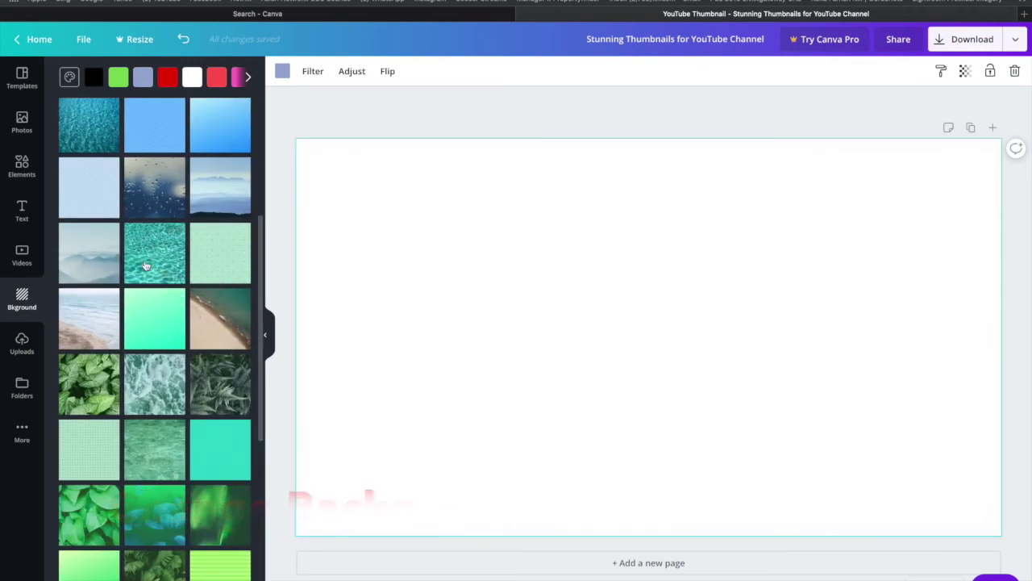
click(150, 263)
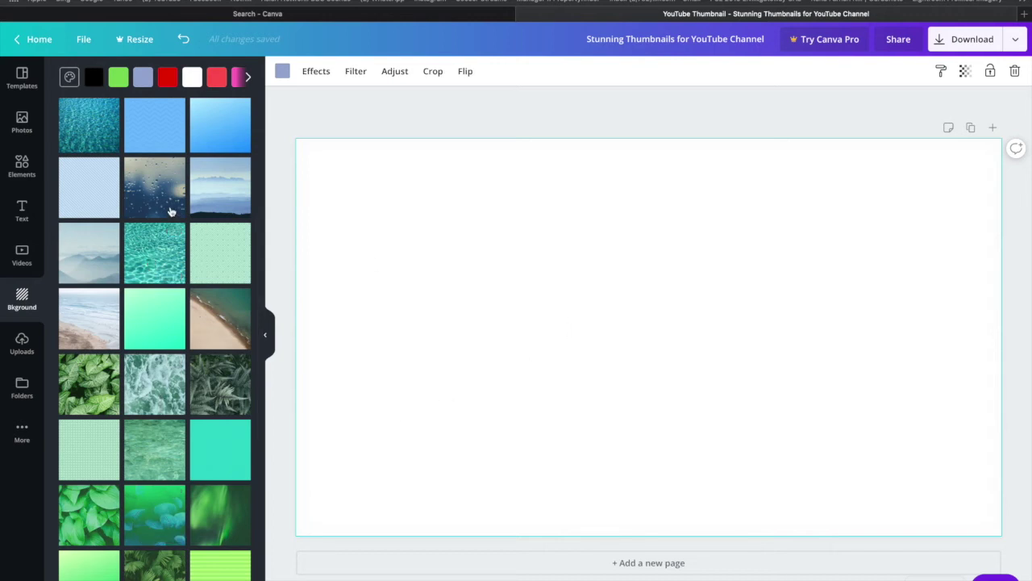
scroll(171, 213, up, 5)
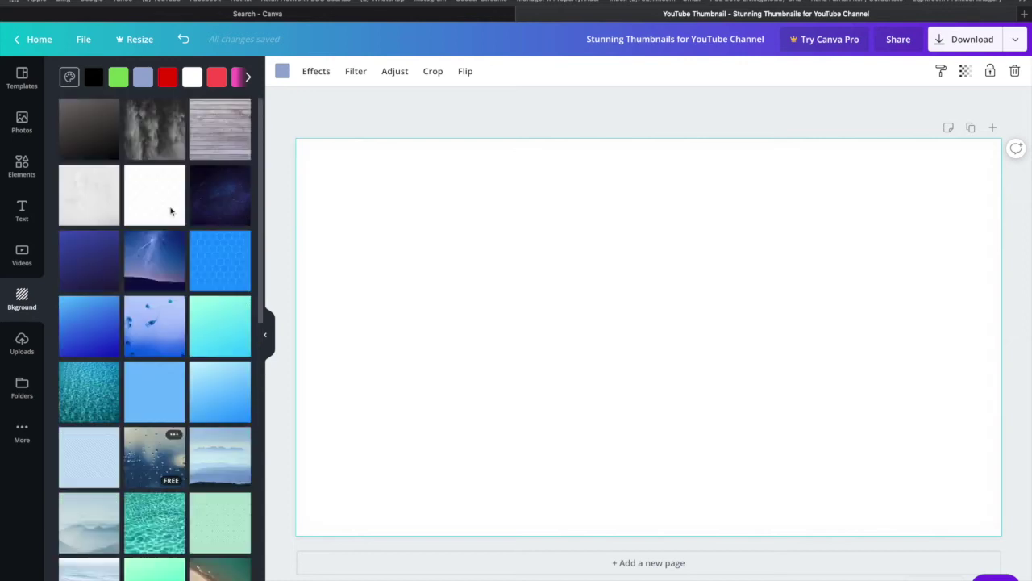
scroll(171, 212, down, 1)
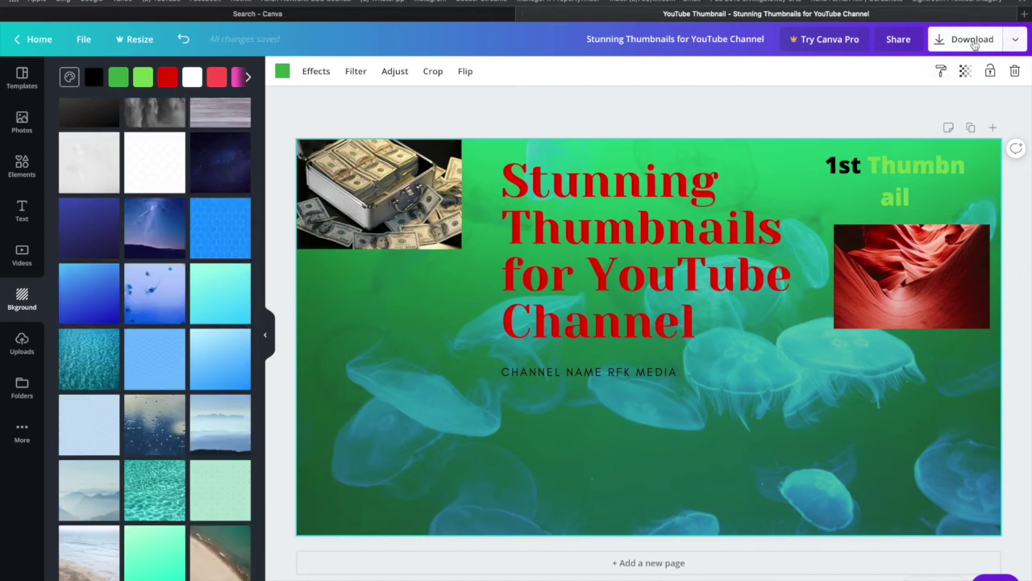
Download the thumbnail as a PNG, retrying the download once, and select the downloaded file.
click(1015, 40)
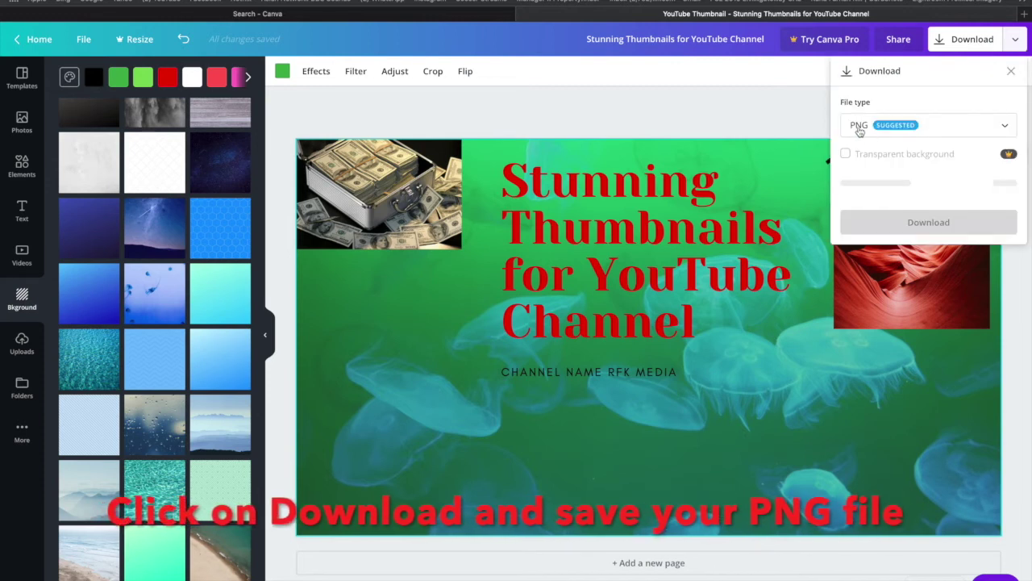
click(896, 111)
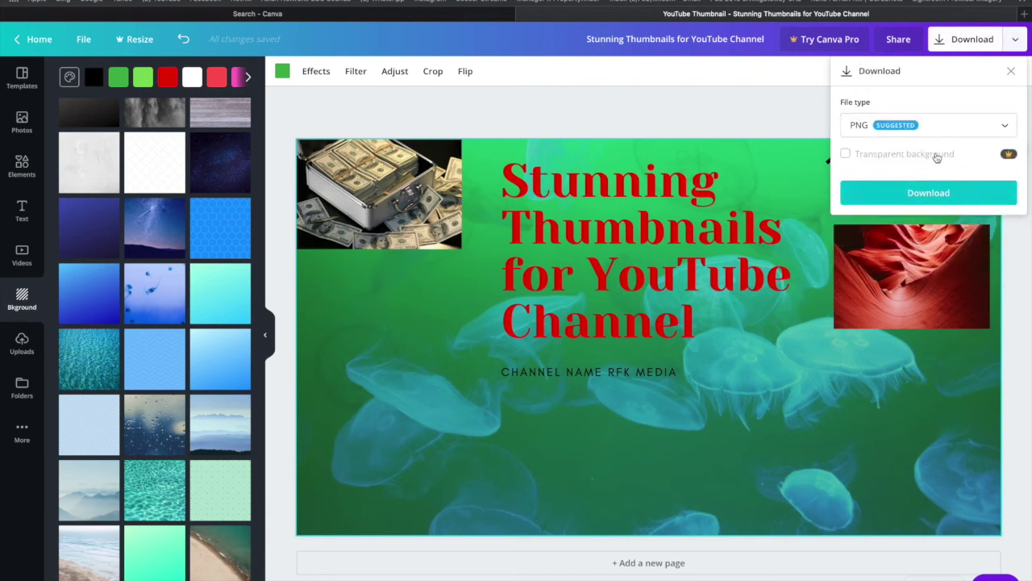
click(954, 203)
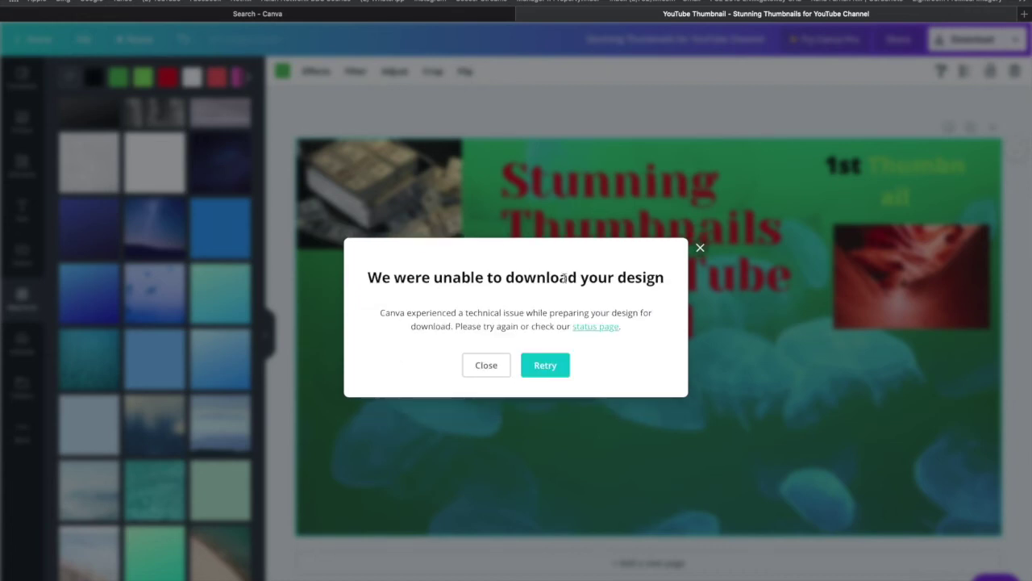
click(546, 366)
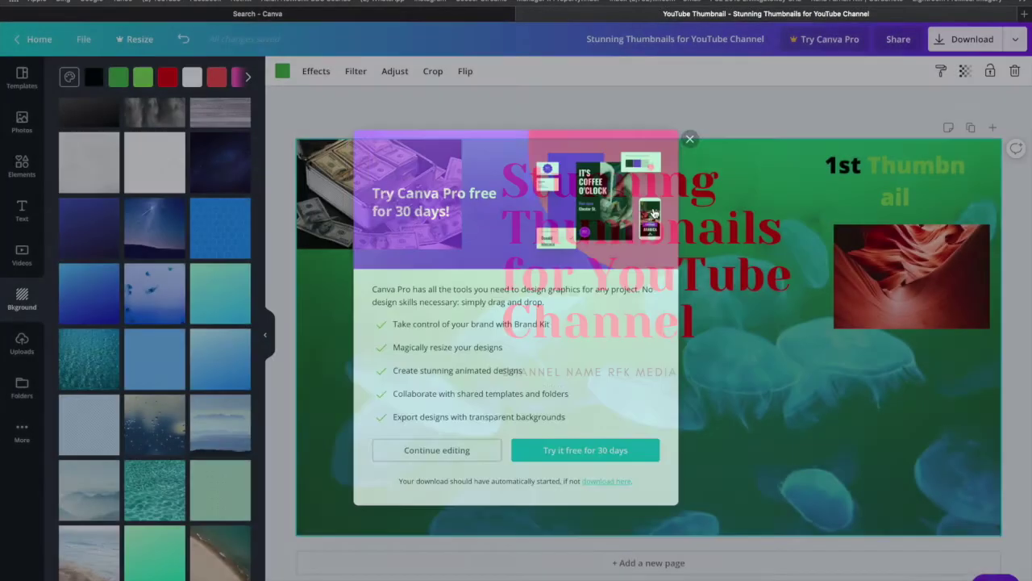
click(700, 128)
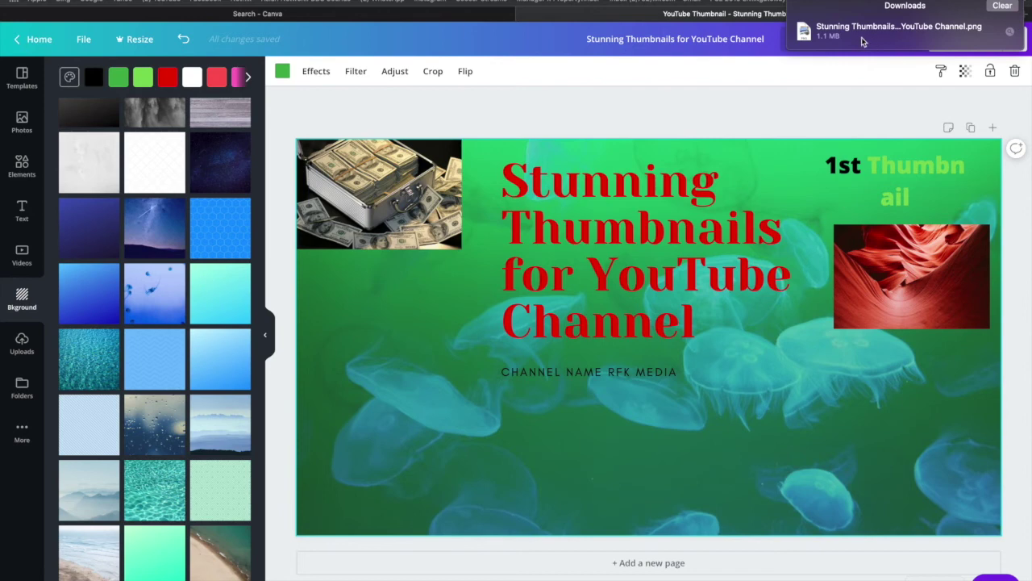
click(847, 29)
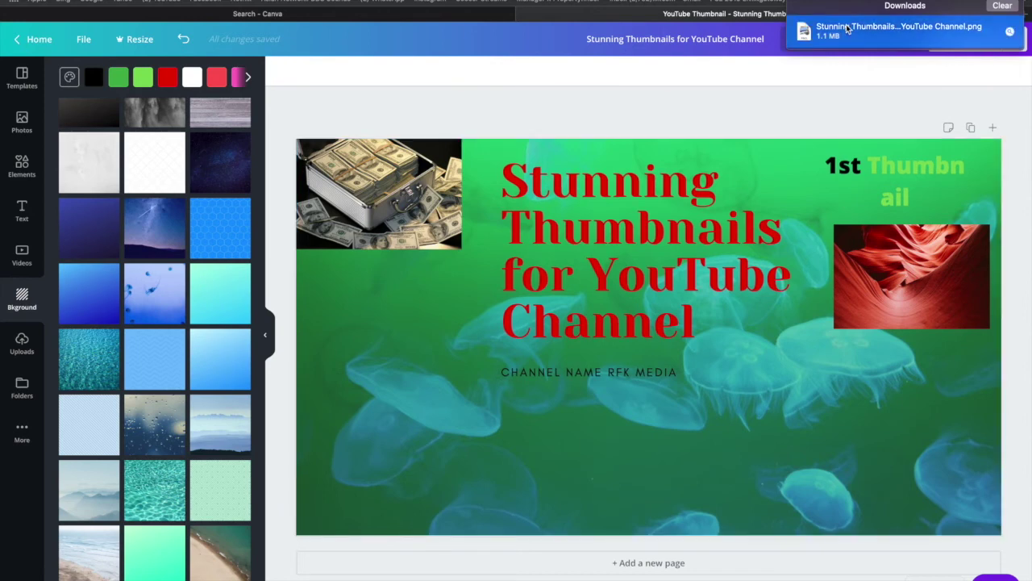